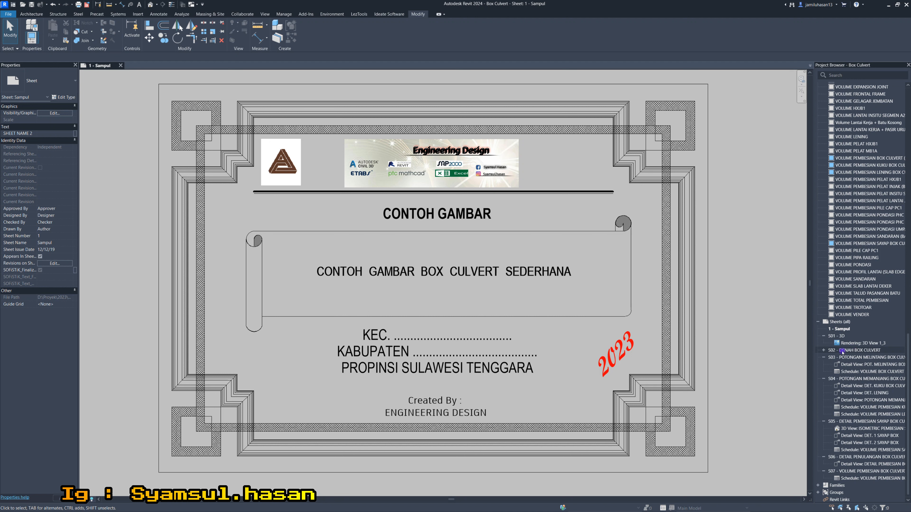
- Open sheet S02 - DENAH BOX CULVERT and examine the plan viewport's dimensions and labels
double_click(860, 351)
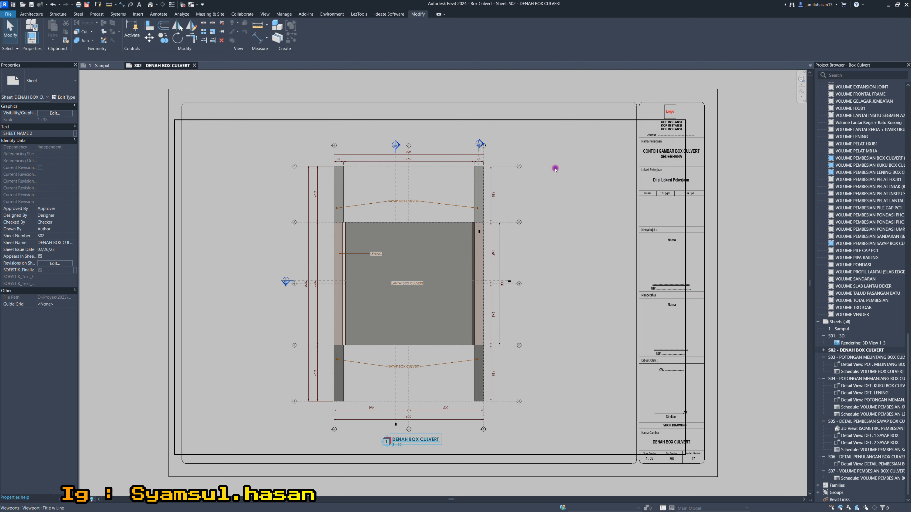
scroll(418, 237, up, 1)
click(423, 183)
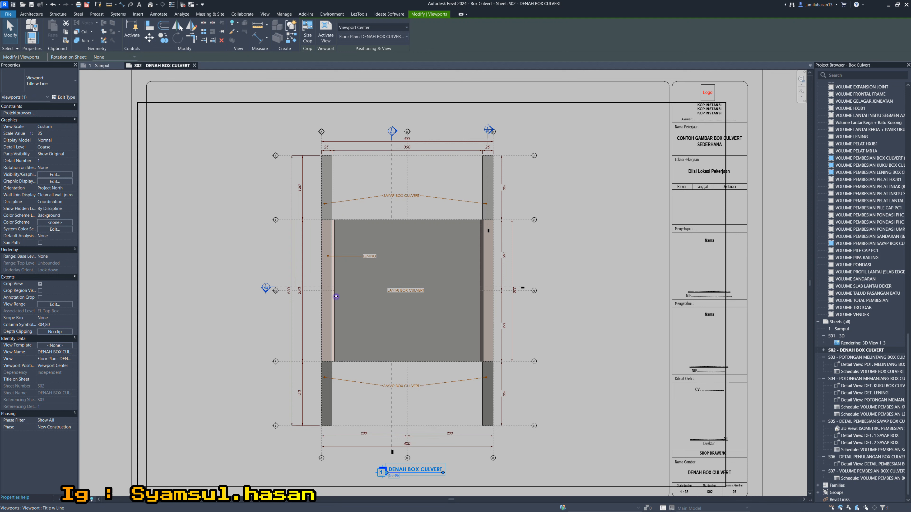
scroll(336, 297, up, 1)
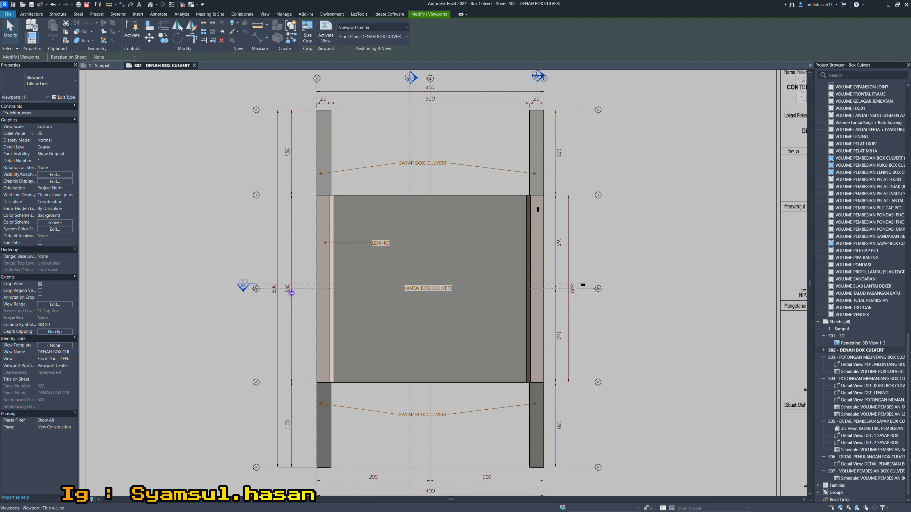
middle_drag(475, 376, 469, 303)
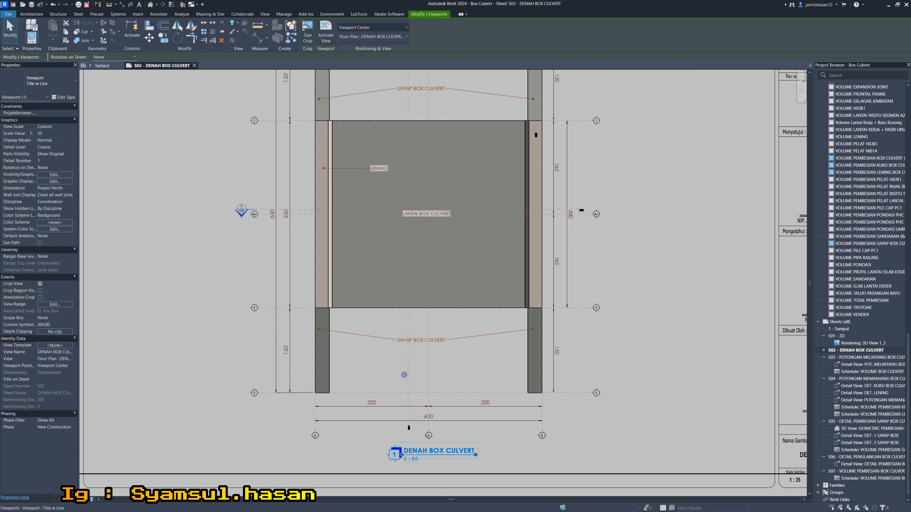
scroll(424, 418, down, 1)
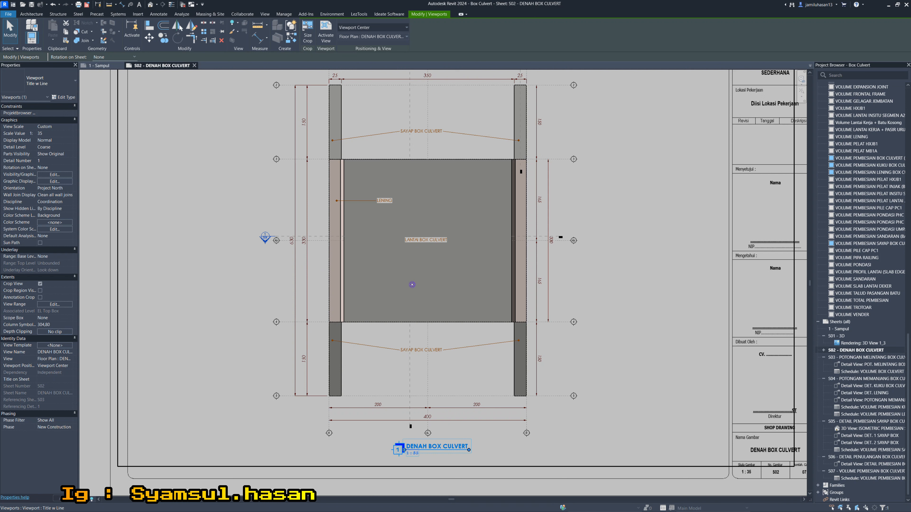
scroll(318, 285, down, 2)
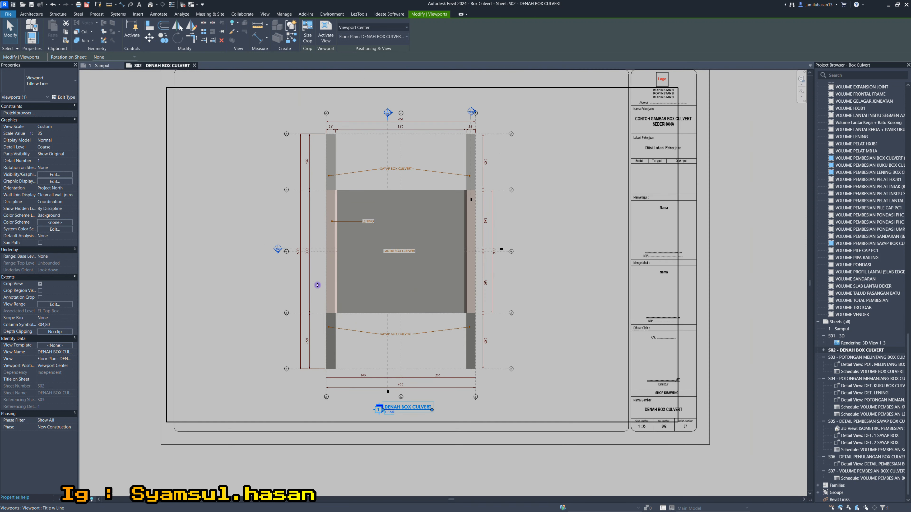
click(800, 364)
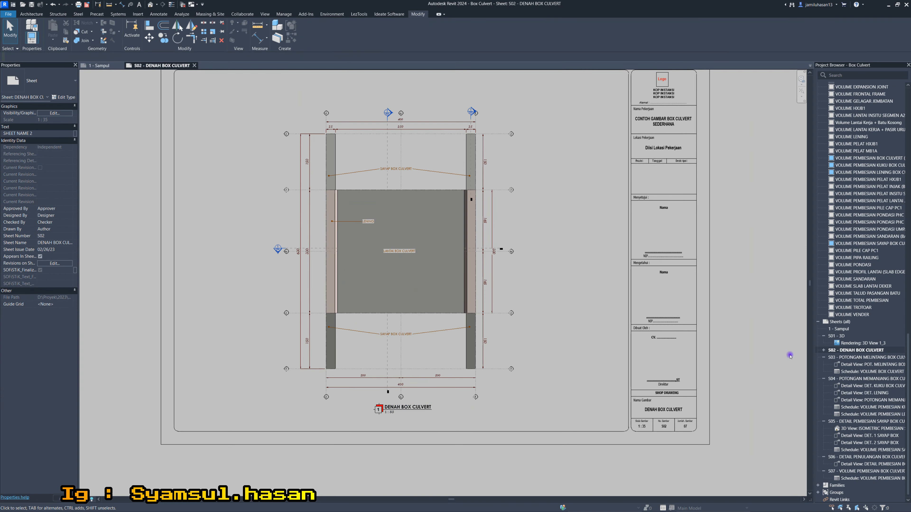
- Activate the plan view on the sheet and examine the S03, S04 and S05 section markers around the culvert
scroll(412, 248, up, 2)
double_click(411, 248)
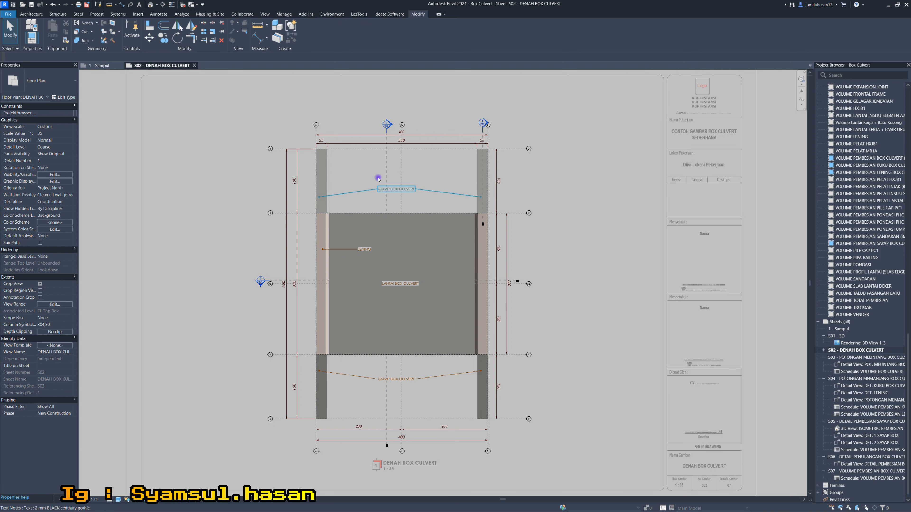
scroll(397, 123, up, 3)
scroll(400, 124, up, 4)
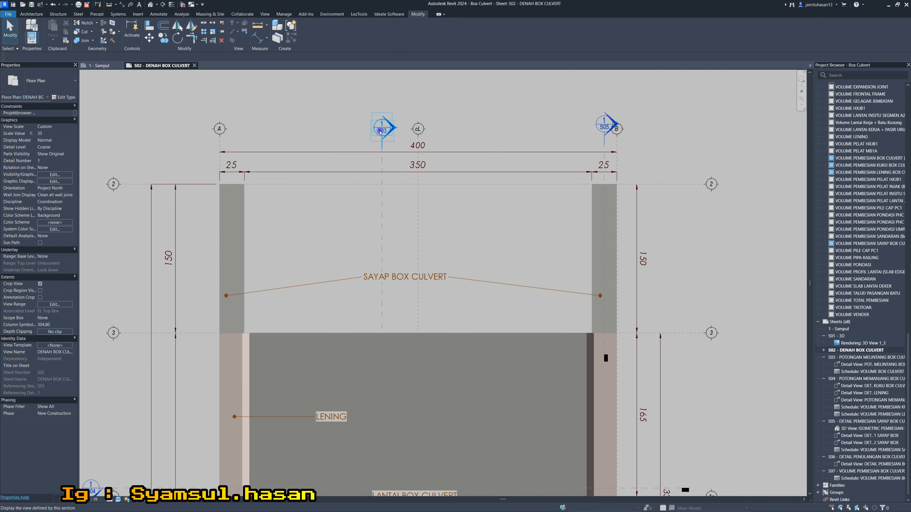
scroll(400, 129, down, 2)
scroll(400, 130, down, 2)
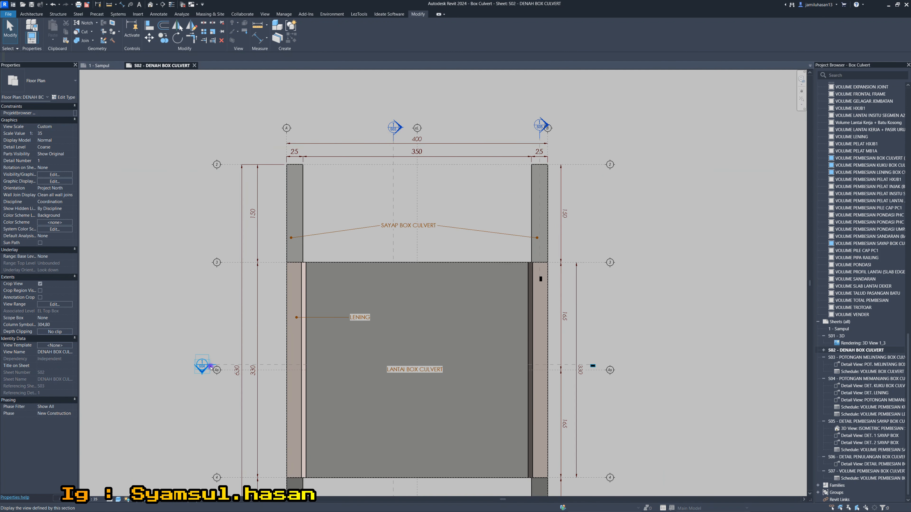
scroll(201, 367, up, 2)
scroll(206, 367, down, 2)
scroll(531, 125, up, 4)
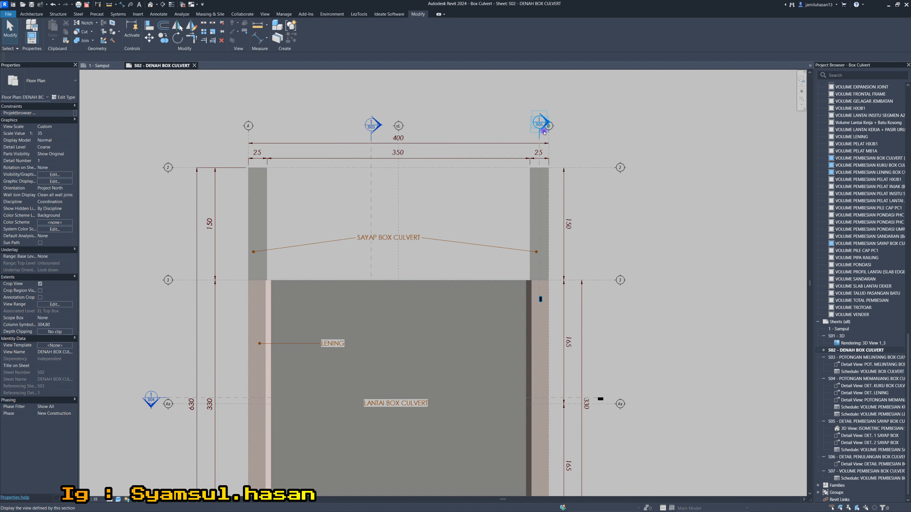
scroll(431, 129, down, 2)
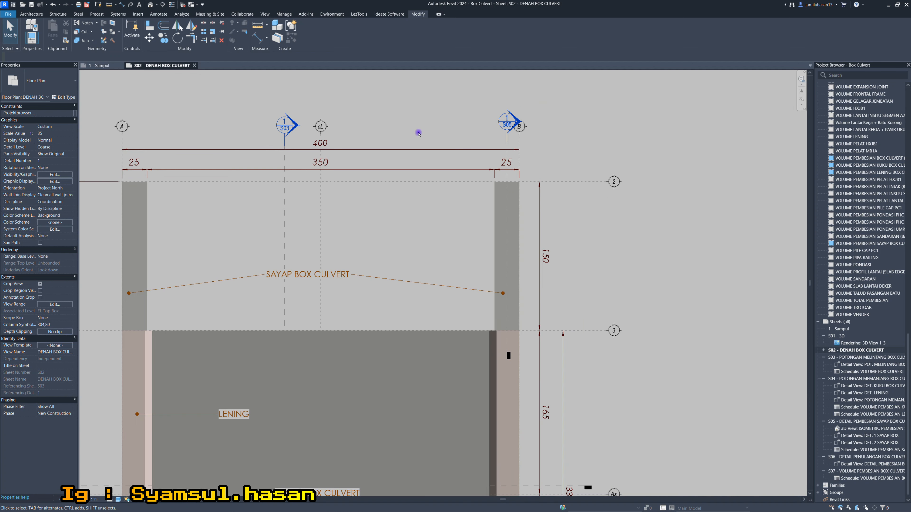
scroll(417, 132, down, 2)
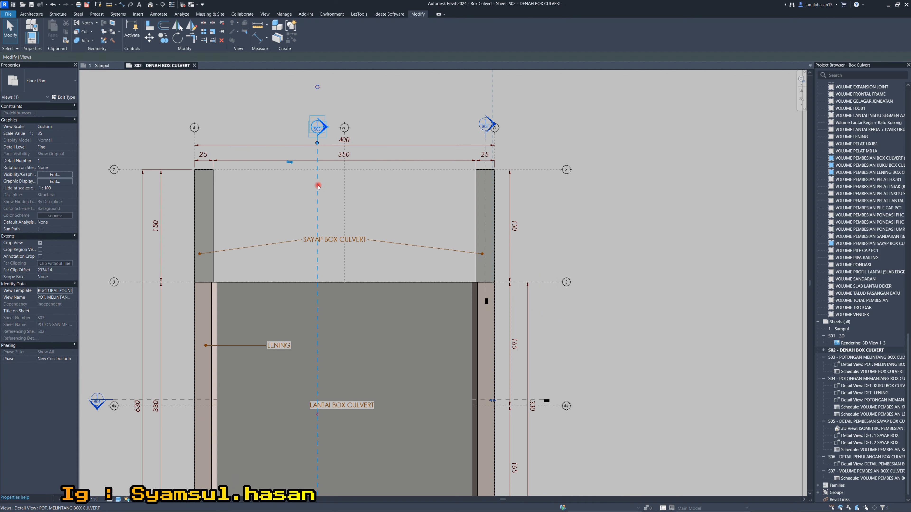
- Check the extent of the S03 cross-section line across the culvert plan and return to the sheet
click(318, 186)
scroll(318, 186, down, 5)
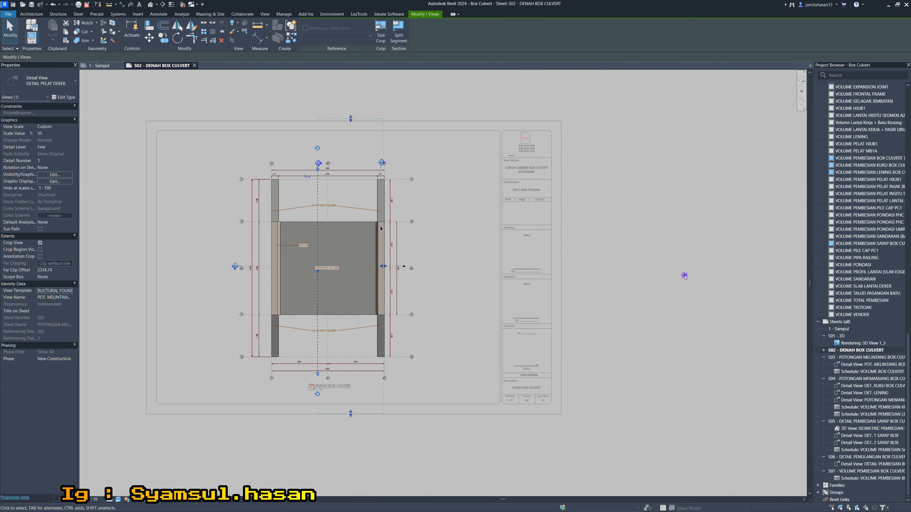
click(690, 278)
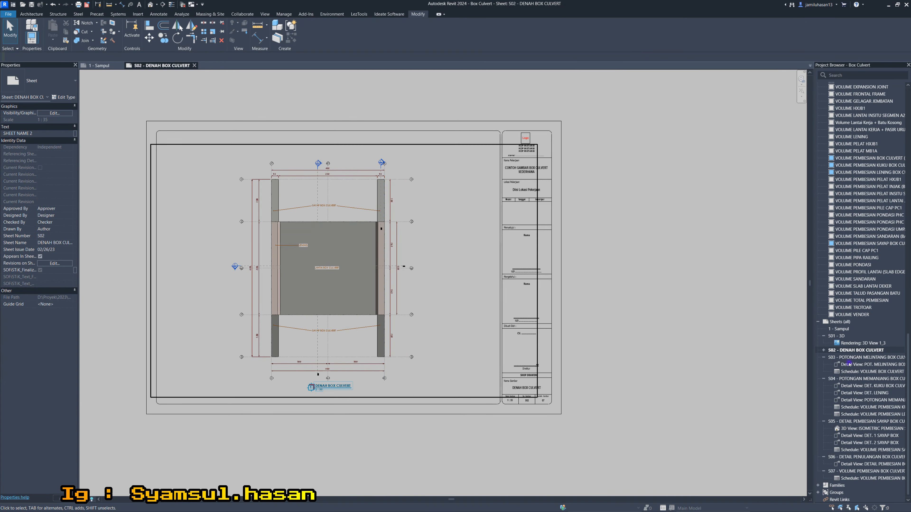
- Collapse the sheet entries S03 through S07 in the project's sheet list
click(841, 359)
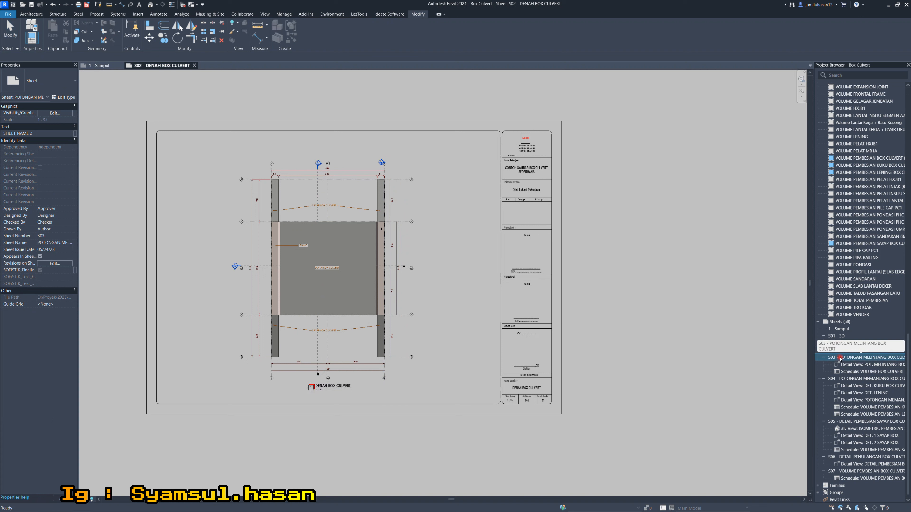
click(824, 358)
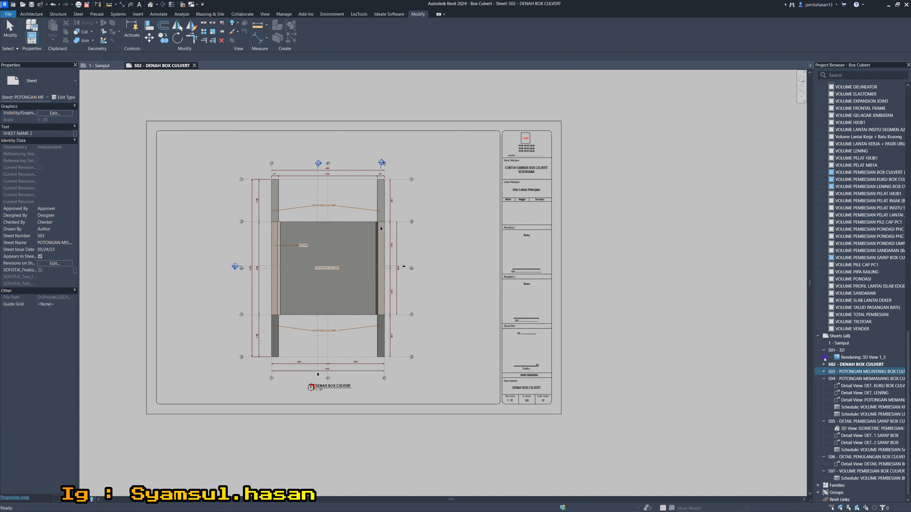
click(824, 378)
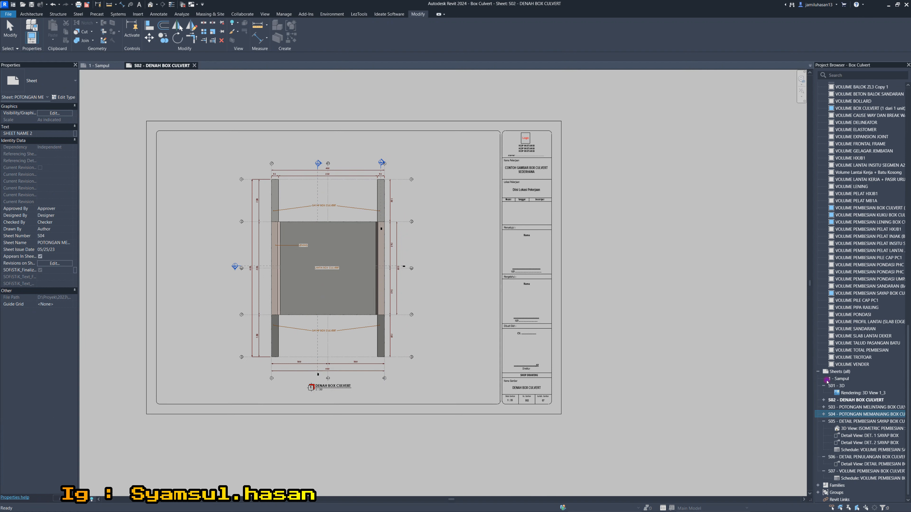
click(823, 423)
click(824, 460)
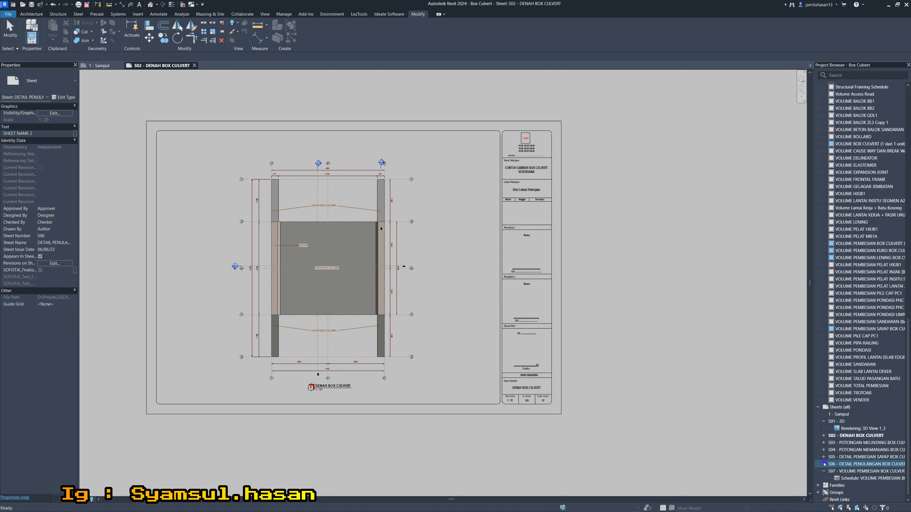
click(824, 471)
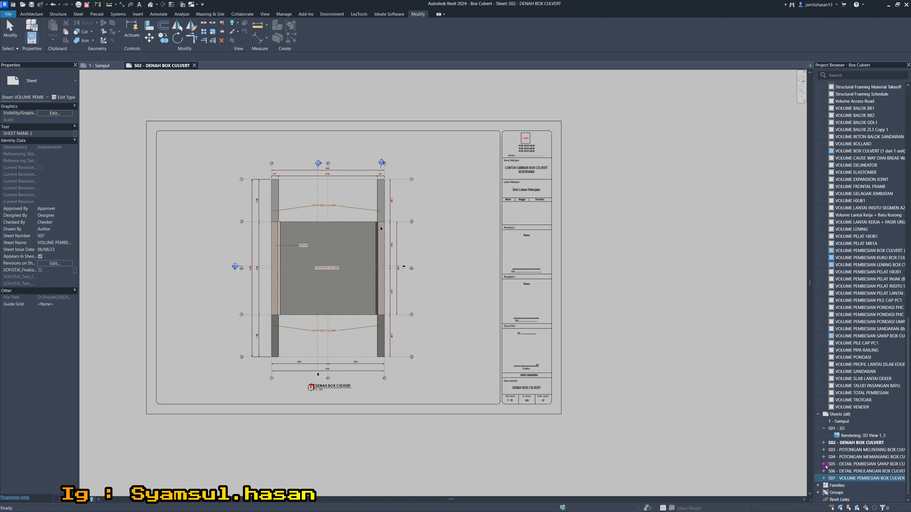
- Open sheet S03 - POTONGAN MELINTANG BOX CULVERT and examine the cross section's dimensions, levels and volume table
double_click(846, 450)
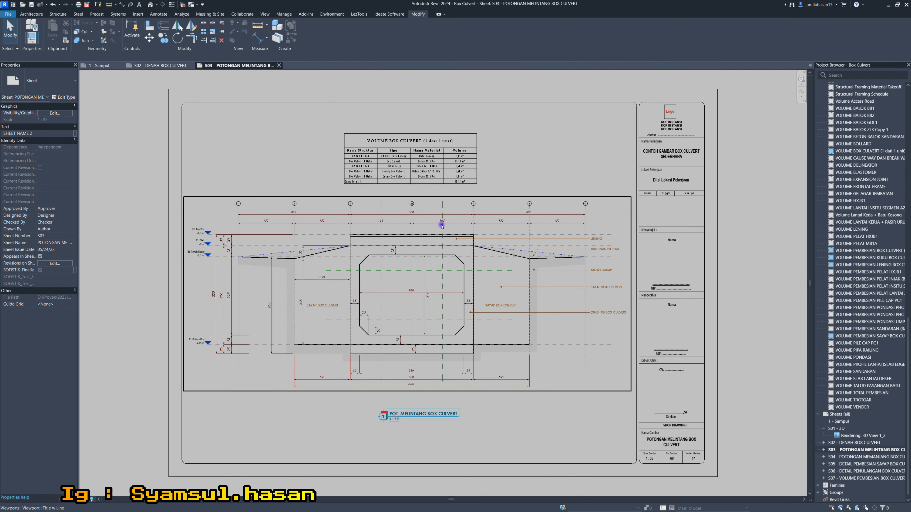
middle_drag(406, 299, 417, 275)
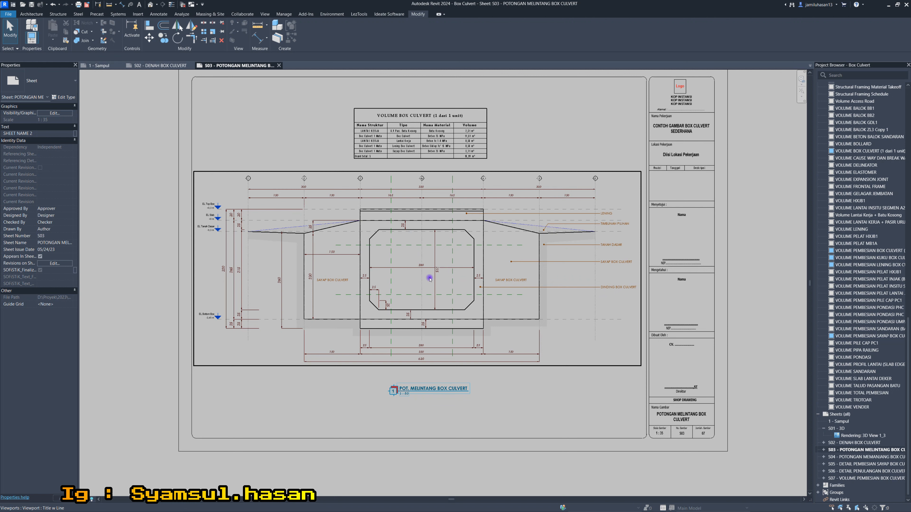
scroll(430, 279, up, 3)
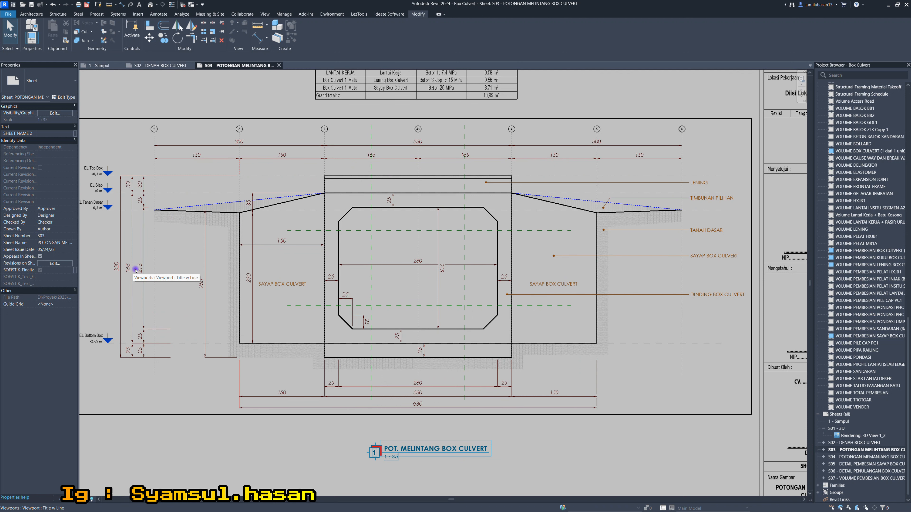
scroll(358, 300, down, 4)
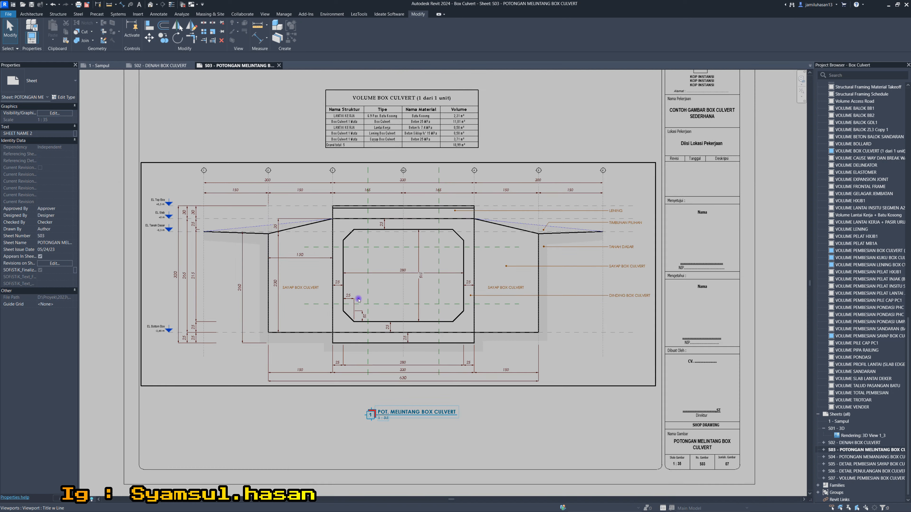
click(112, 102)
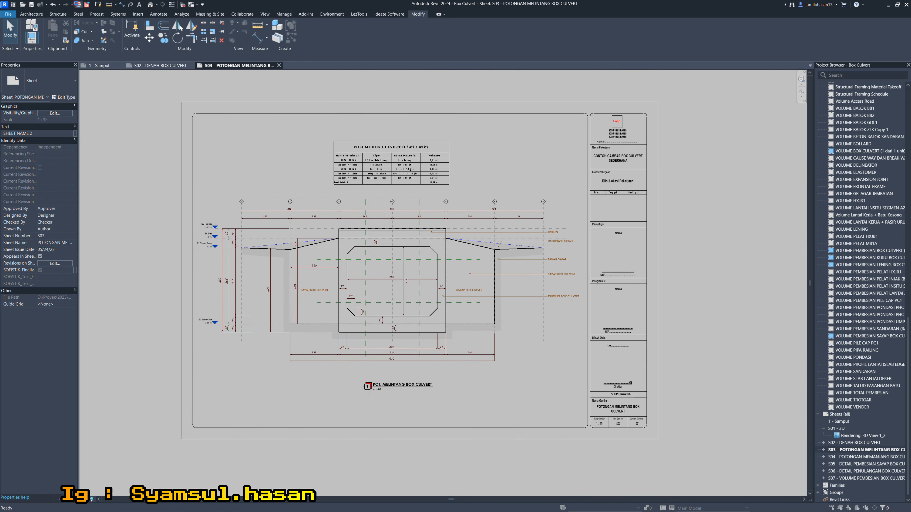
- Preview the cross-section sheet as it would print, and return to the sheet
click(77, 4)
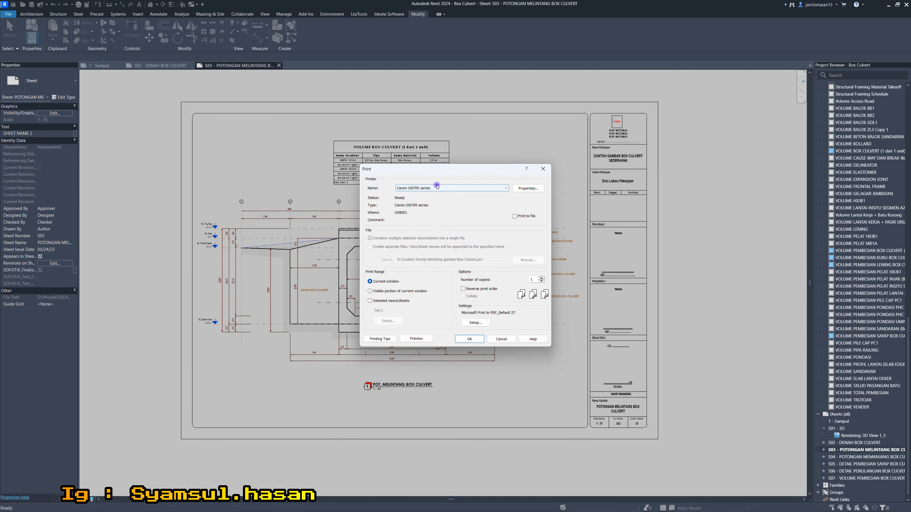
click(416, 339)
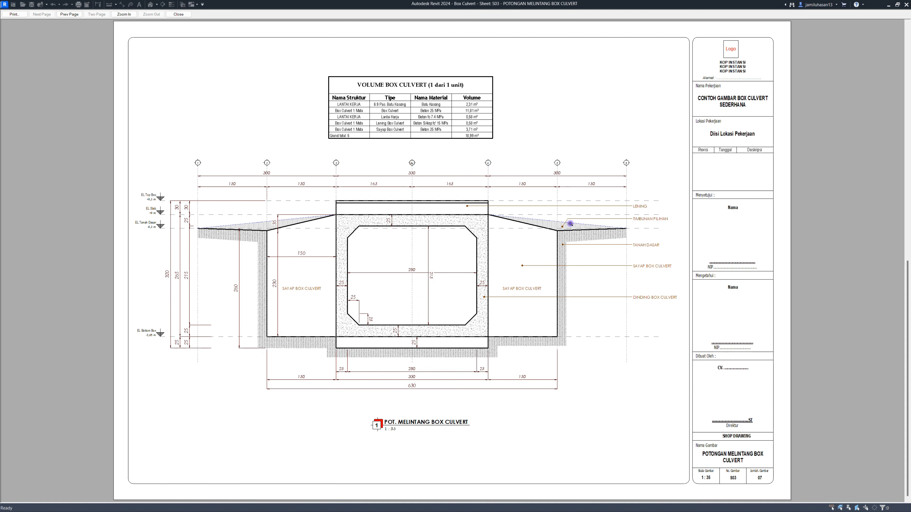
key(Escape)
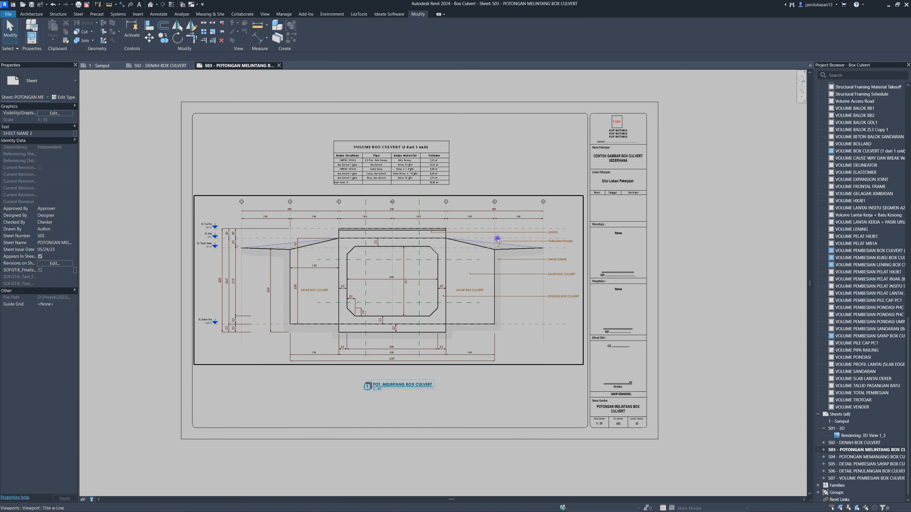
- Activate the cross-section view and inspect the filled region representing the TIMBUNAN PILIHAN backfill beside the culvert
scroll(498, 238, up, 3)
click(476, 227)
double_click(479, 250)
scroll(469, 251, up, 3)
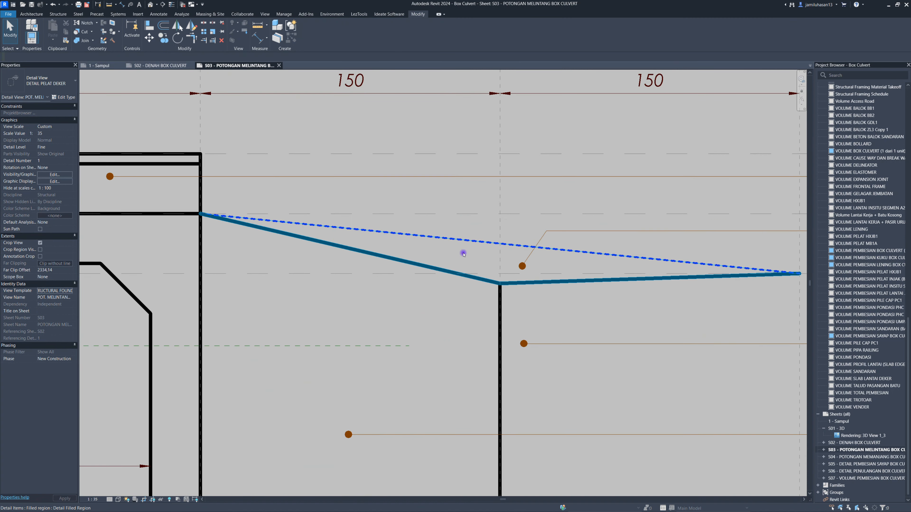
click(461, 253)
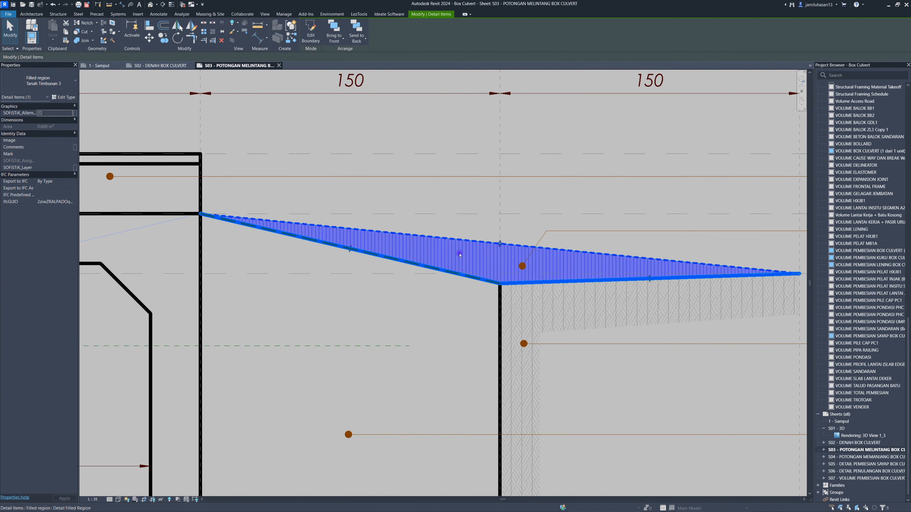
scroll(461, 255, down, 6)
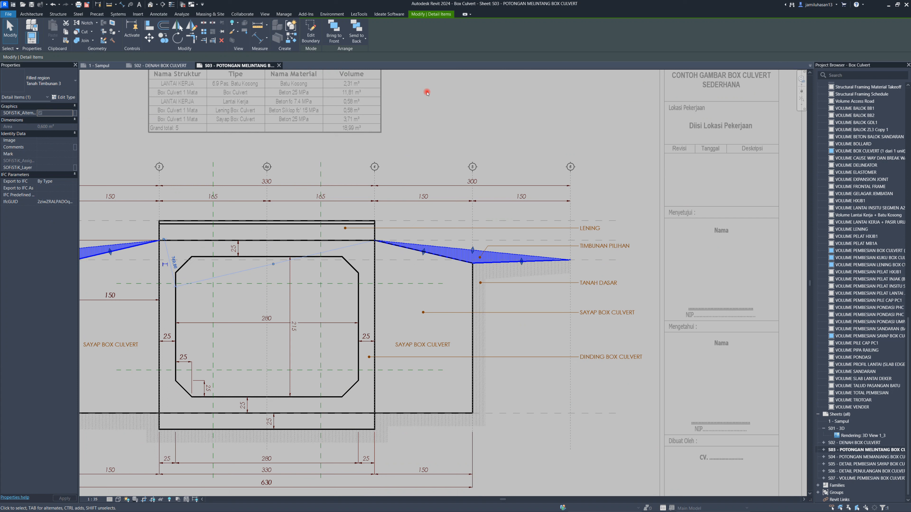
click(426, 93)
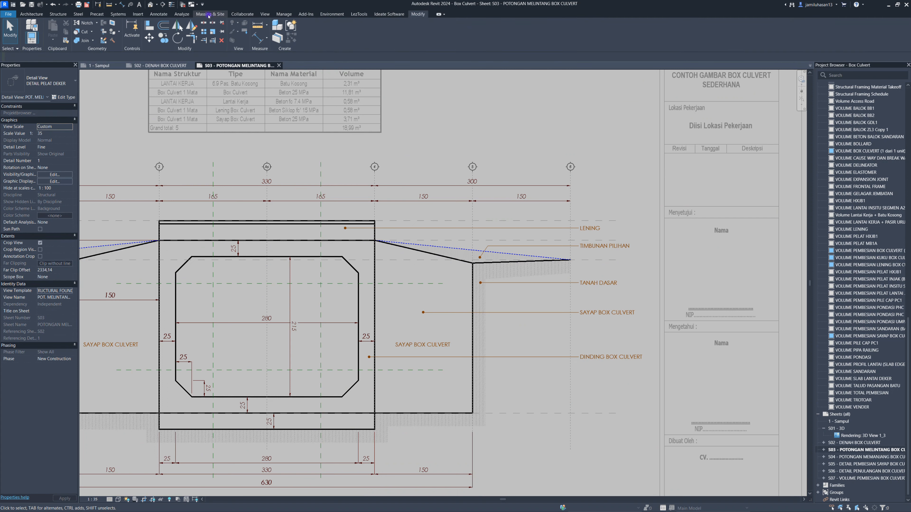
- Look over the annotation tools and inspect the TANAH DASAR filled region around the culvert and its wings
click(163, 15)
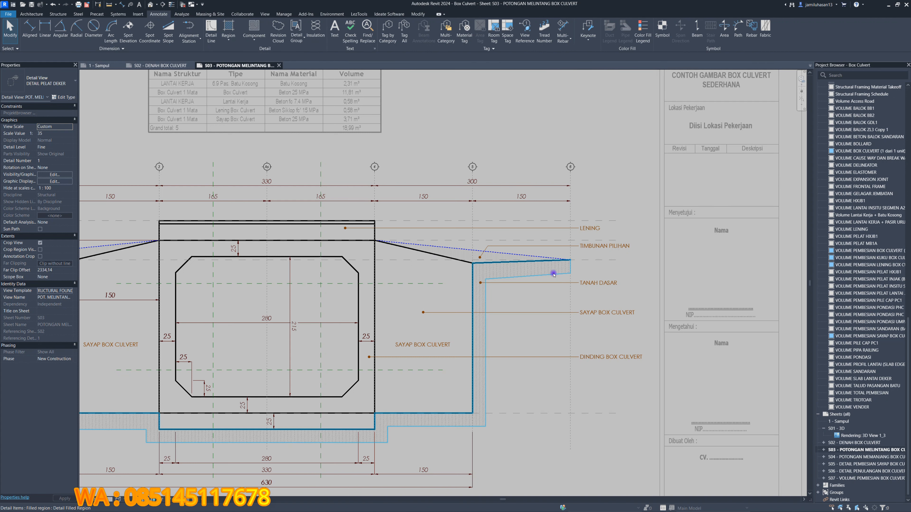
click(533, 275)
scroll(533, 275, down, 3)
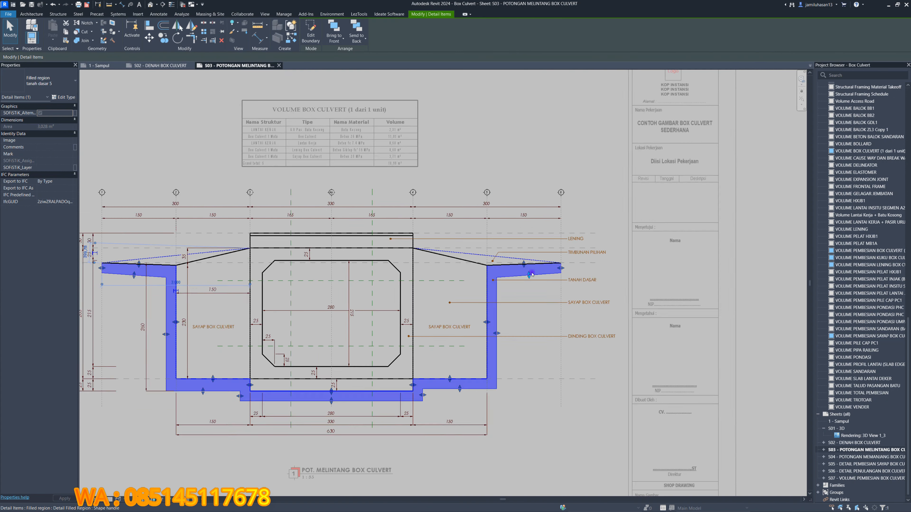
click(534, 138)
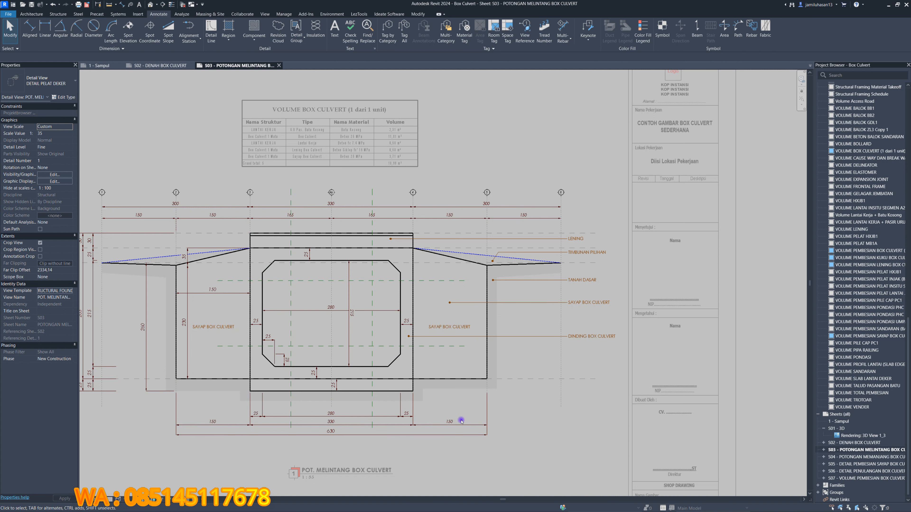
- Leave the active cross-section view and open sheet S04 - POTONGAN MEMANJANG BOX CULVERT
scroll(396, 326, down, 3)
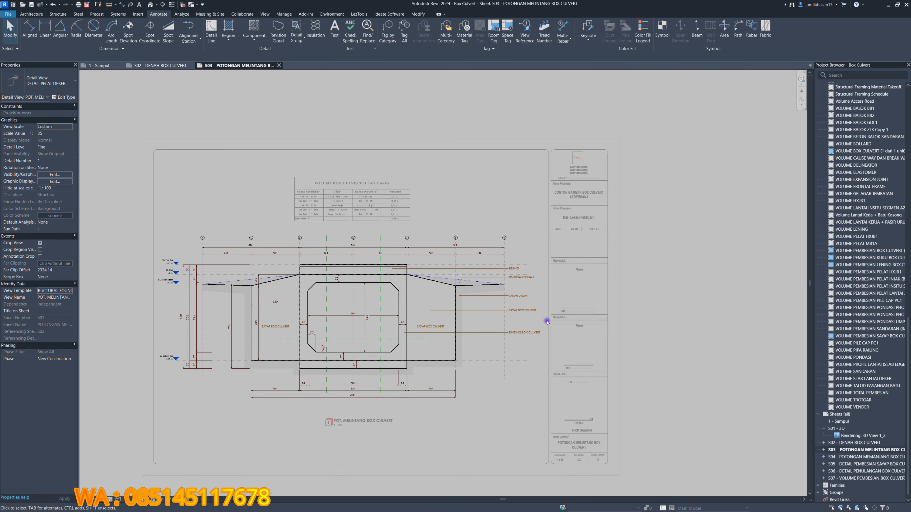
double_click(712, 314)
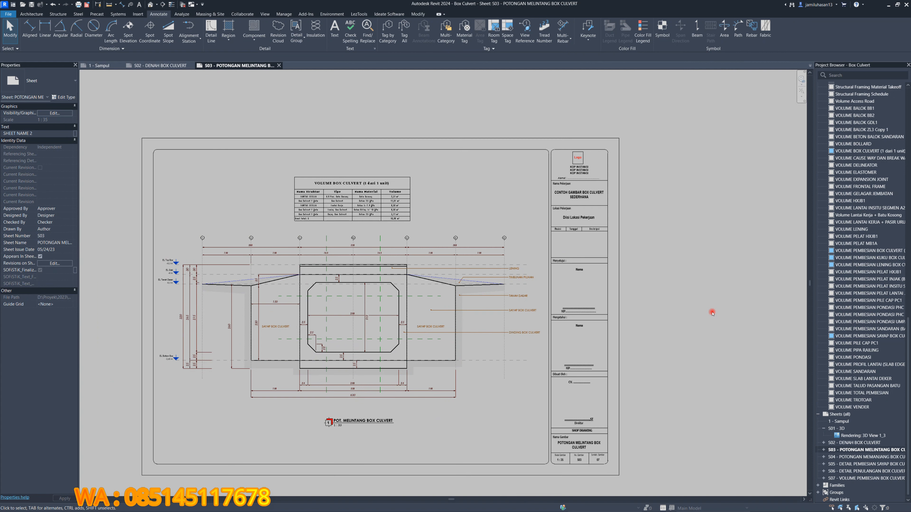
double_click(852, 457)
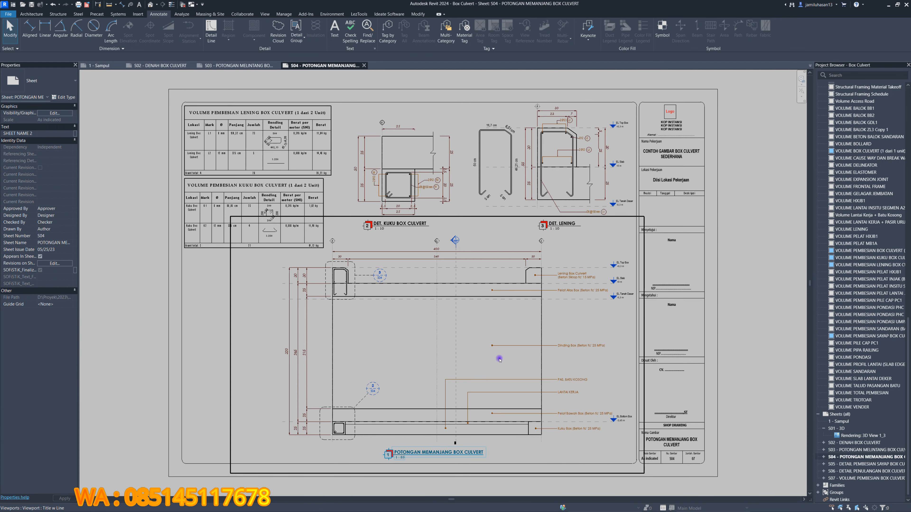
- Examine the longitudinal section's section marker, horizontal and vertical dimensions, and the callouts for the lening and kuku details
scroll(445, 233, up, 5)
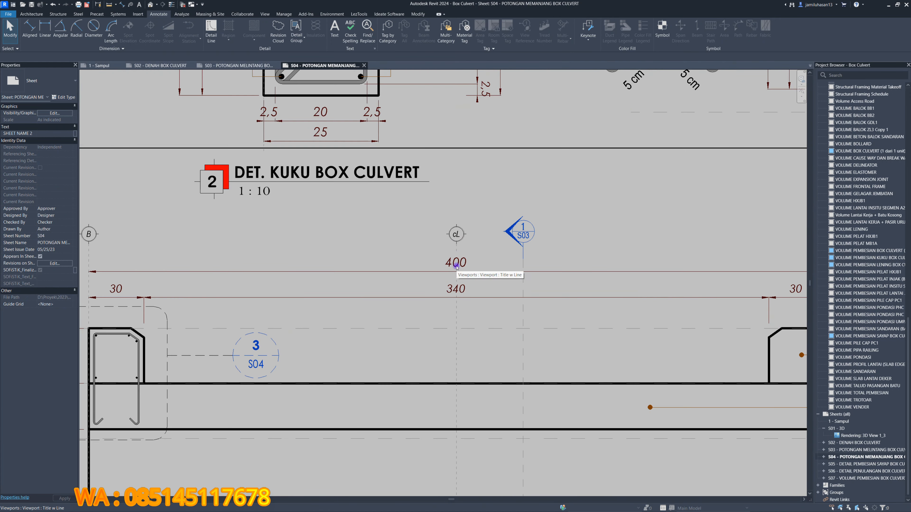
scroll(456, 264, up, 3)
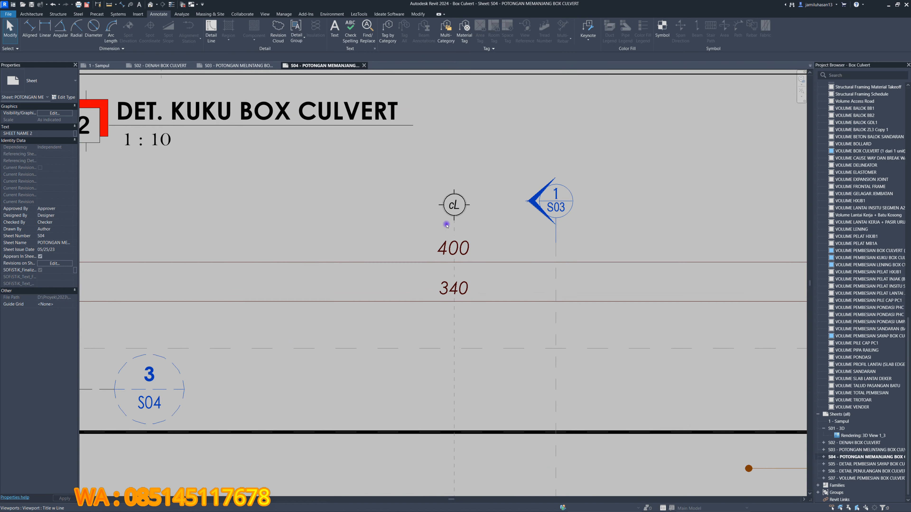
scroll(445, 247, down, 8)
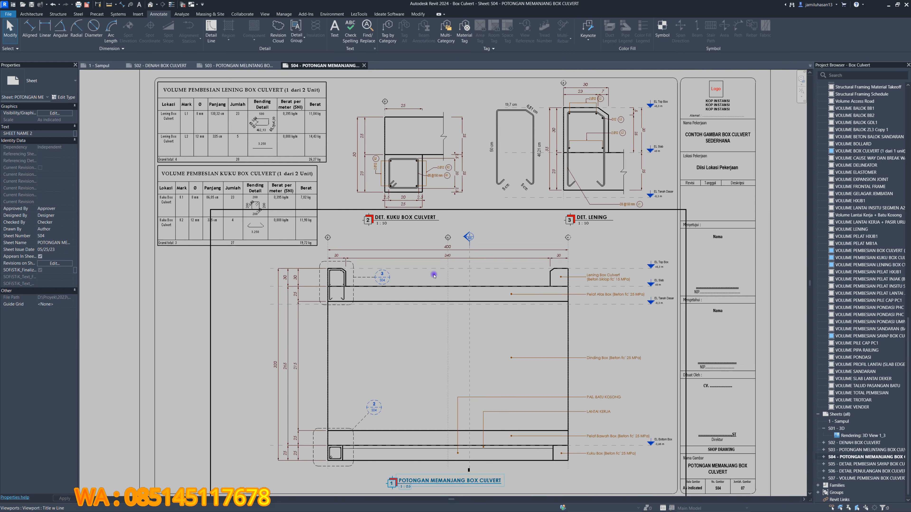
scroll(325, 320, up, 4)
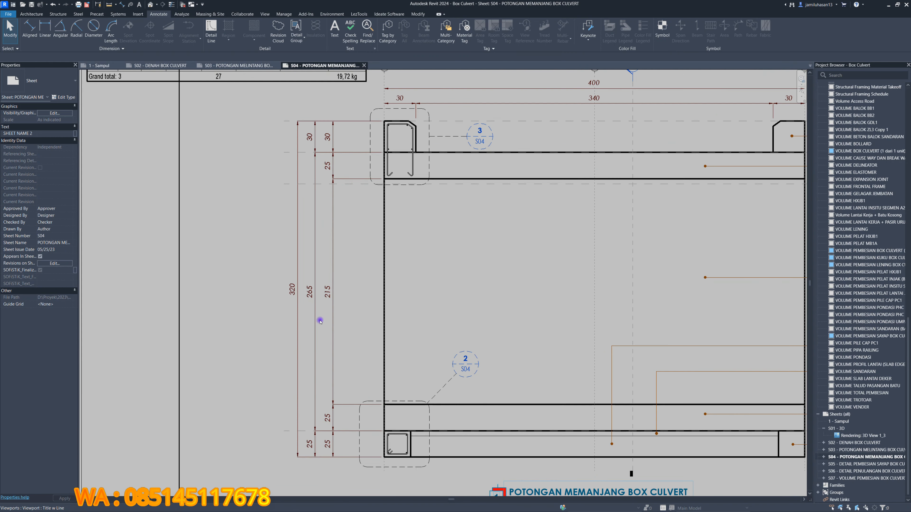
middle_drag(312, 297, 313, 308)
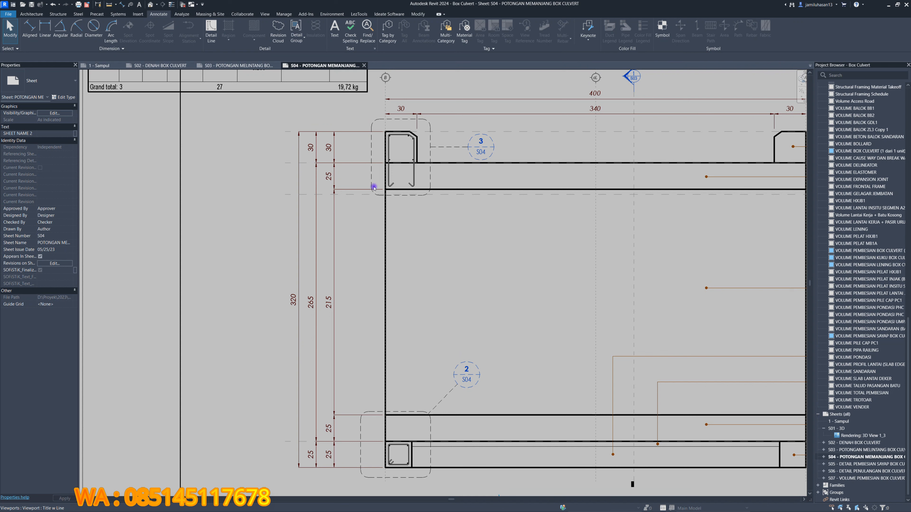
scroll(373, 188, down, 5)
middle_drag(378, 279, 385, 344)
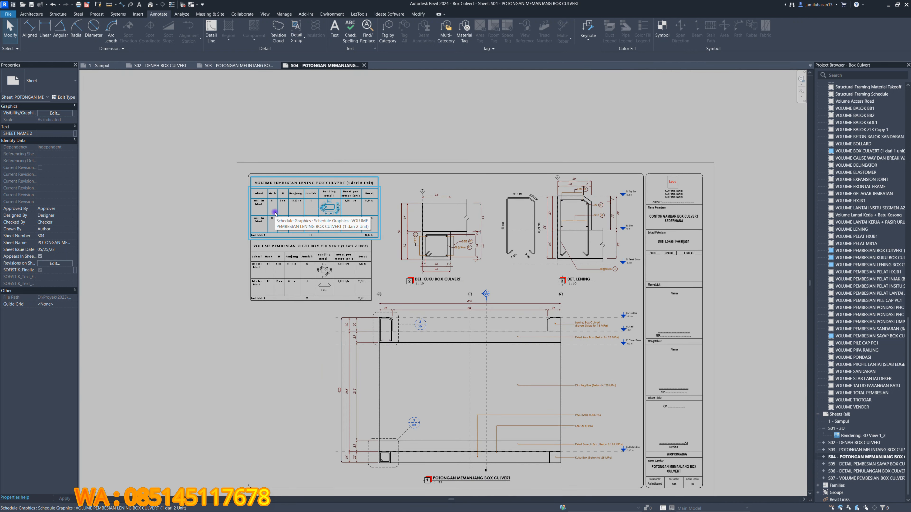
- Activate the DET. LENING view and inspect the rebar bending detail drawn beside the section
scroll(587, 208, up, 3)
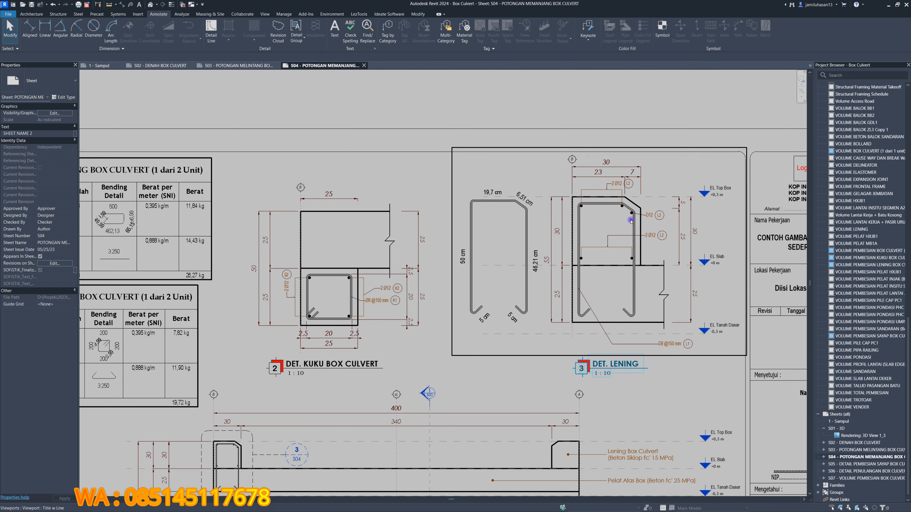
scroll(631, 220, up, 4)
middle_drag(538, 261, 425, 270)
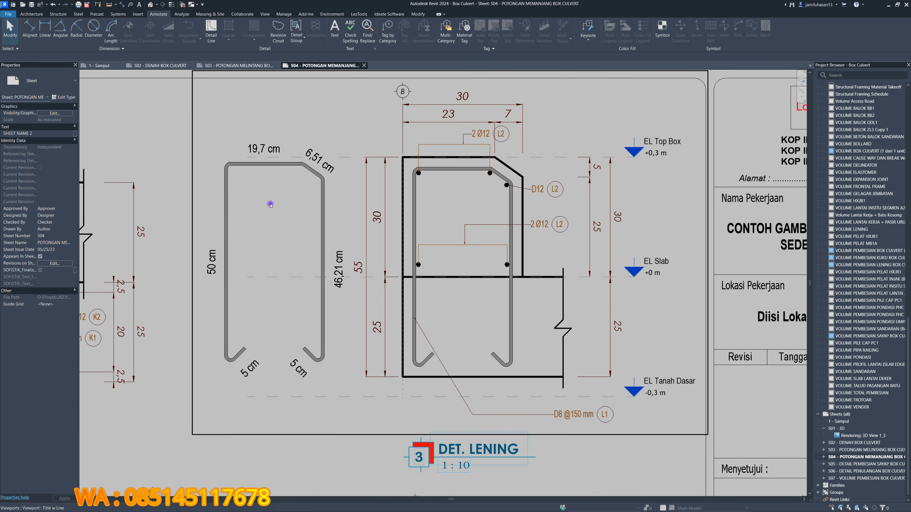
double_click(315, 210)
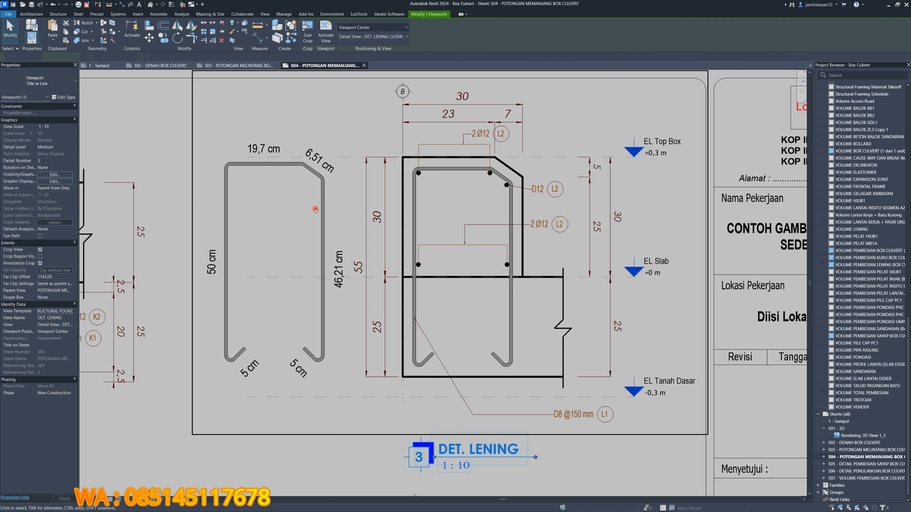
click(326, 194)
scroll(454, 200, down, 2)
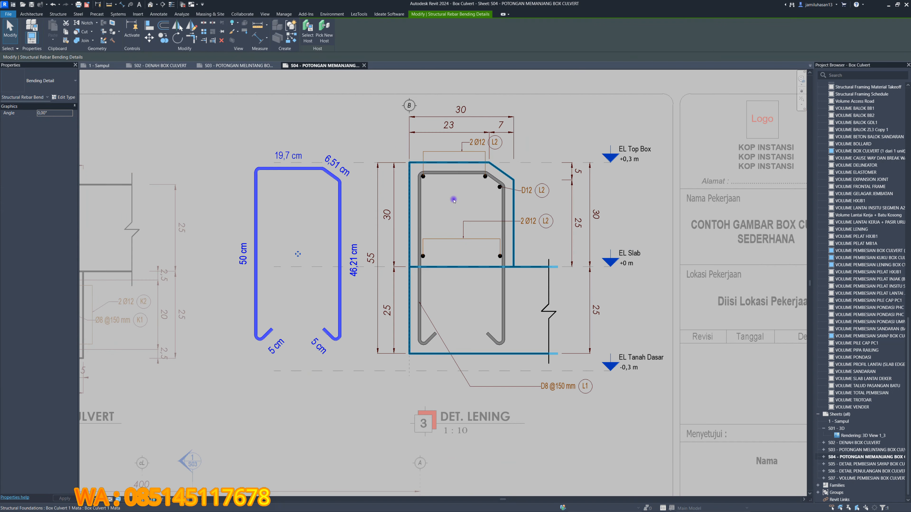
middle_drag(506, 161, 476, 185)
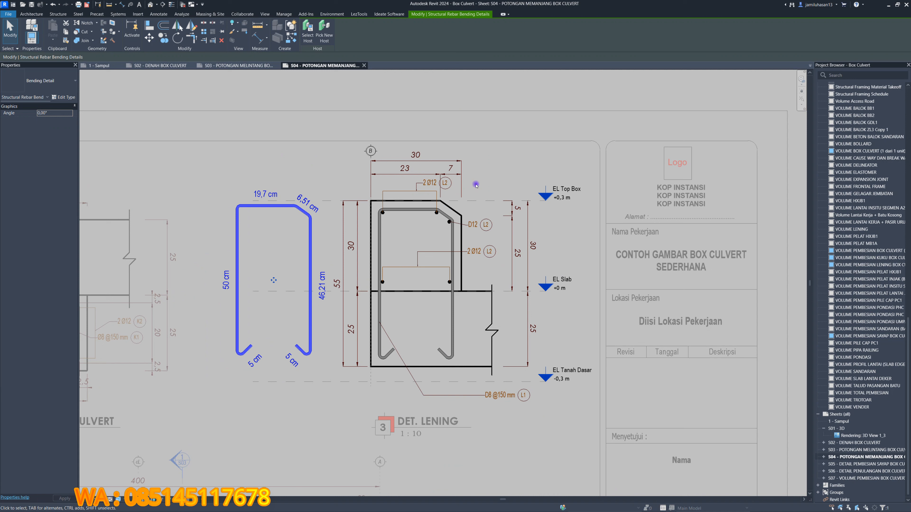
click(512, 162)
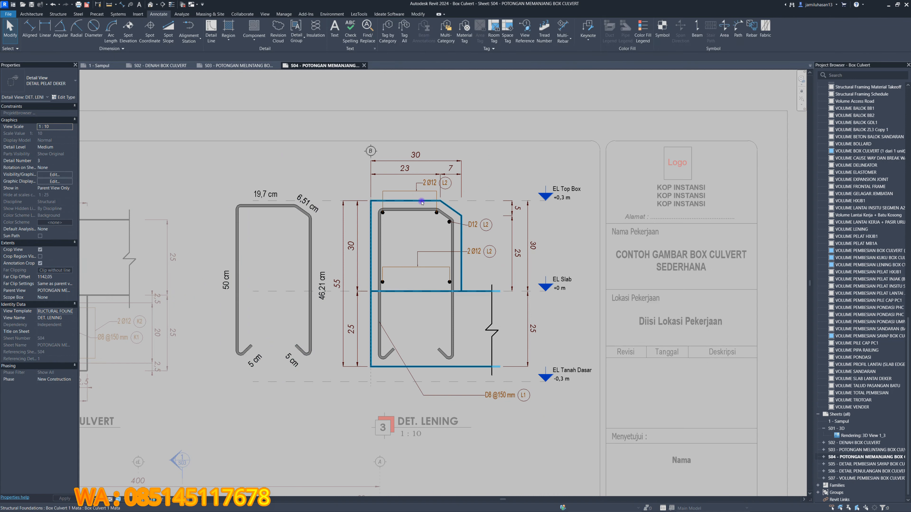
click(409, 211)
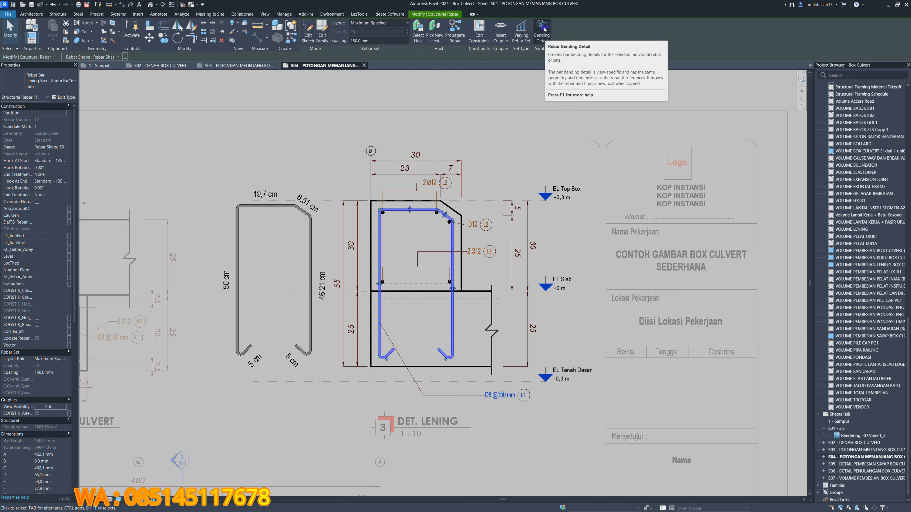
click(543, 28)
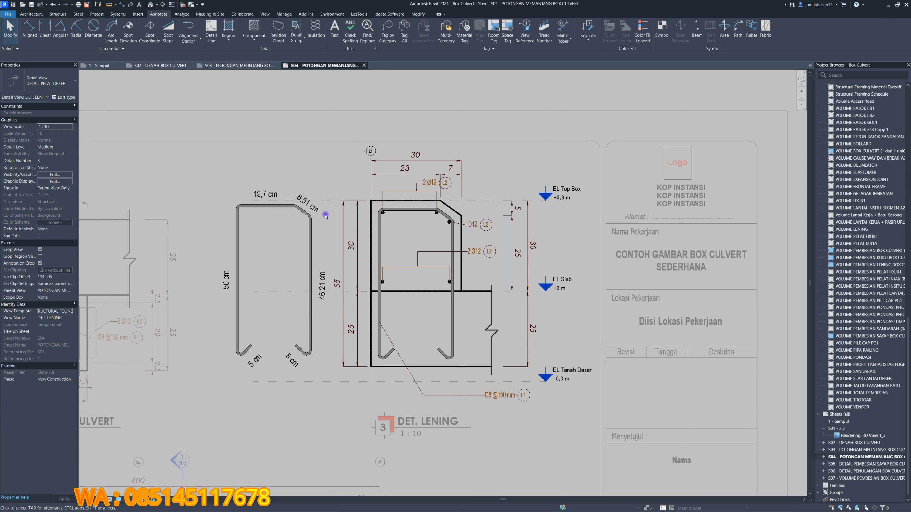
click(308, 219)
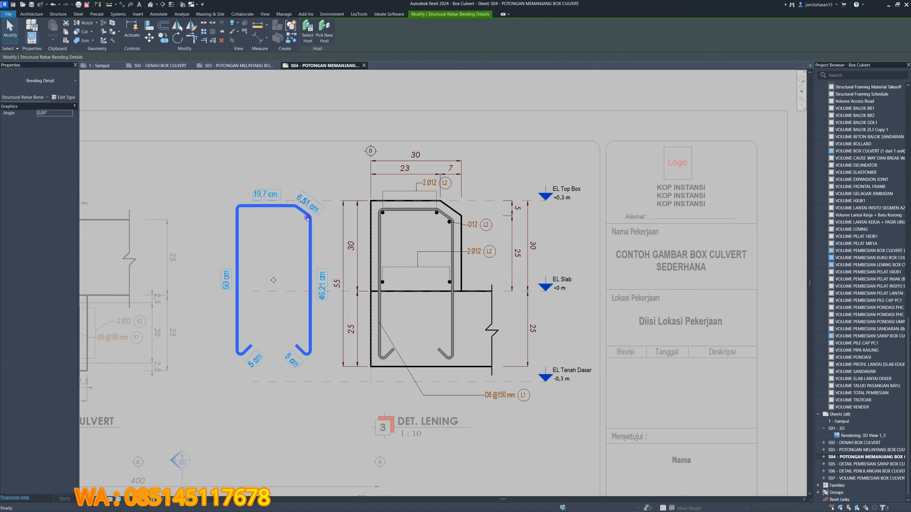
key(Escape)
click(309, 224)
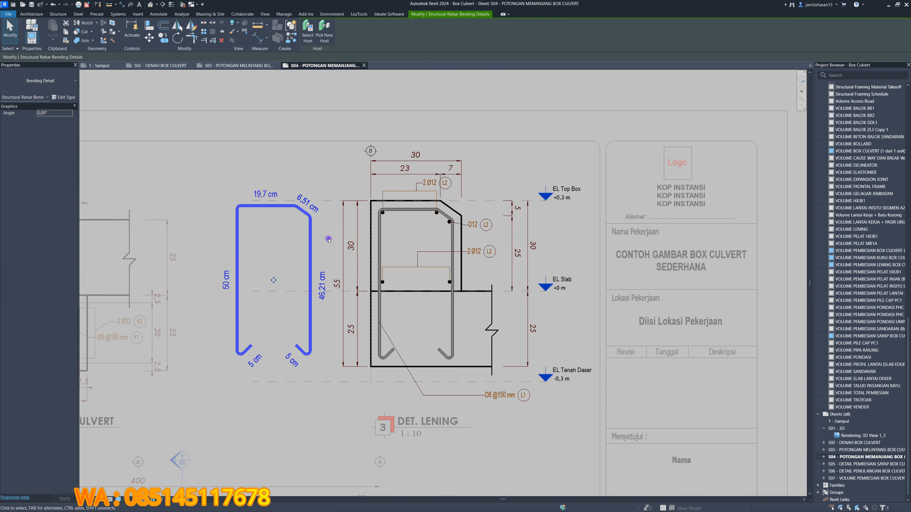
key(Escape)
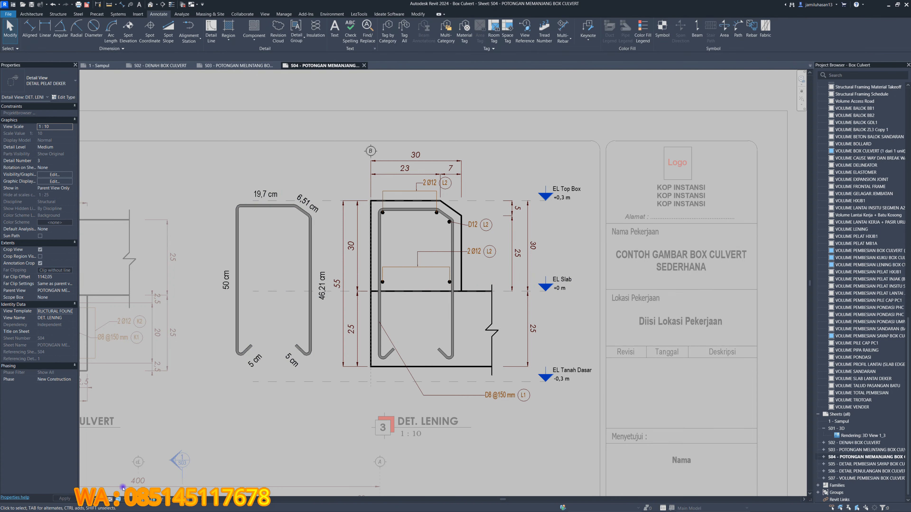
- Show the DET. LENING crop region, nudge the bending detail slightly upward, and return to the sheet
click(152, 499)
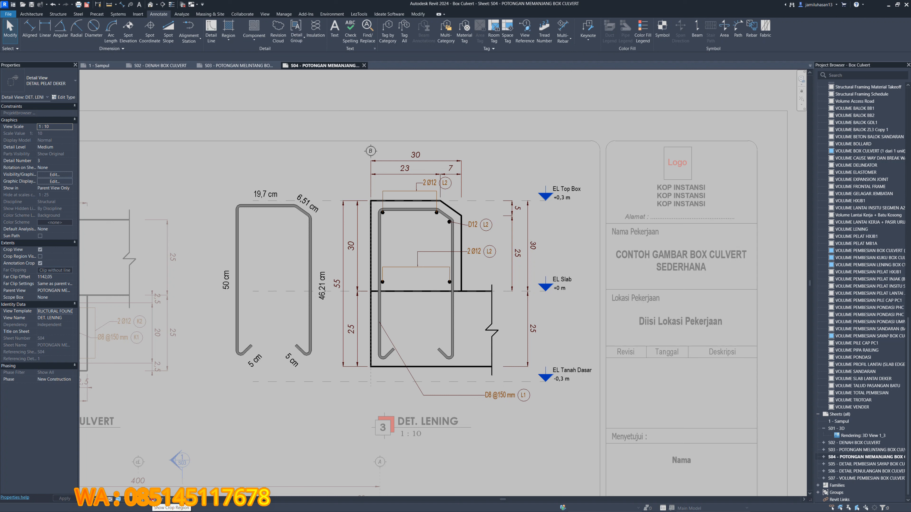
click(382, 165)
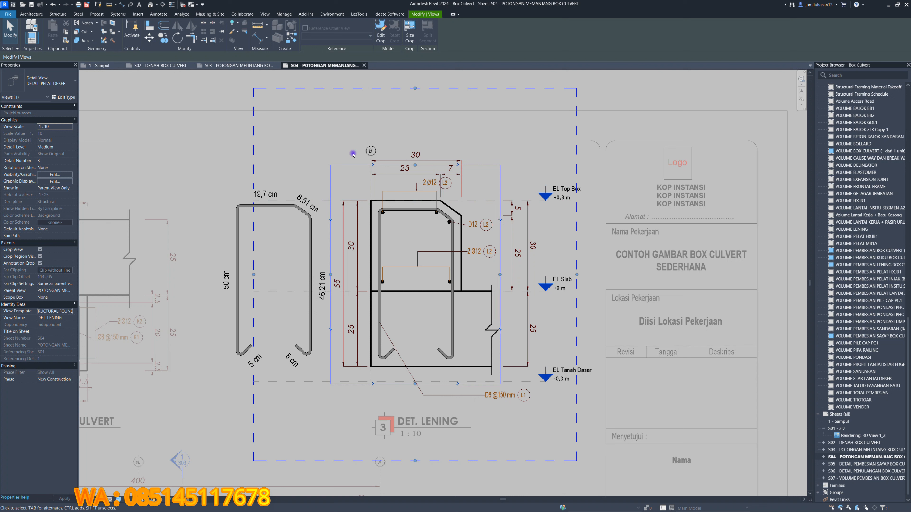
click(276, 207)
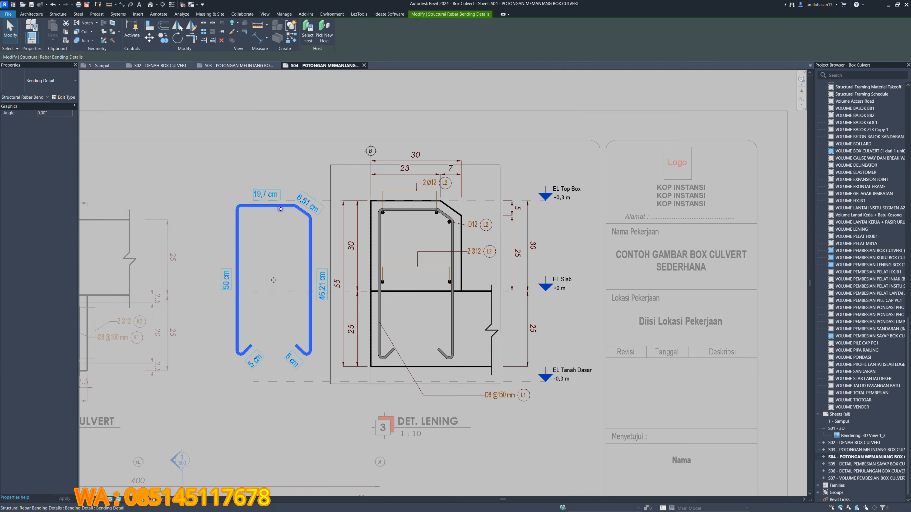
mouse_move(308, 236)
mouse_down()
mouse_move(322, 235)
mouse_move(310, 234)
mouse_up()
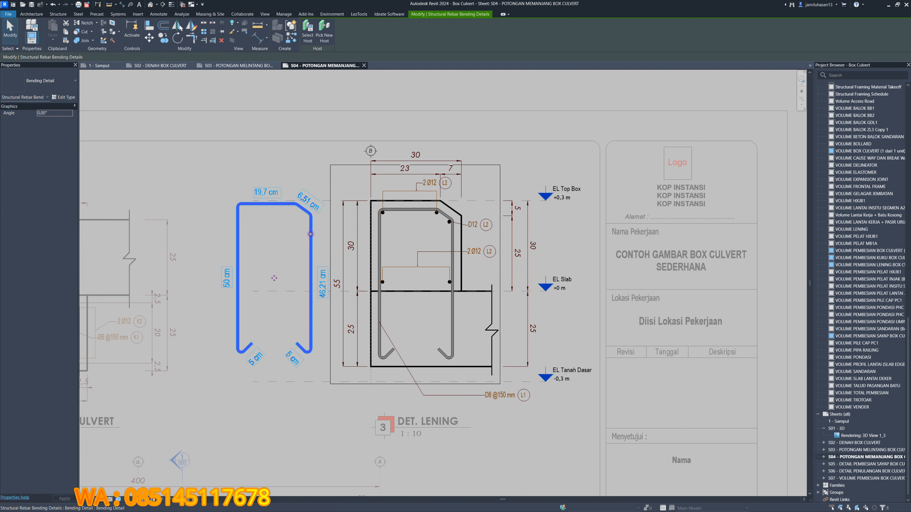
double_click(520, 233)
- Examine the VOLUME PEMBESIAN LENING and KUKU BOX CULVERT schedules, including their bar marks, lengths, quantities, bending details and weights
middle_drag(264, 206, 302, 210)
scroll(308, 210, up, 4)
scroll(312, 211, up, 3)
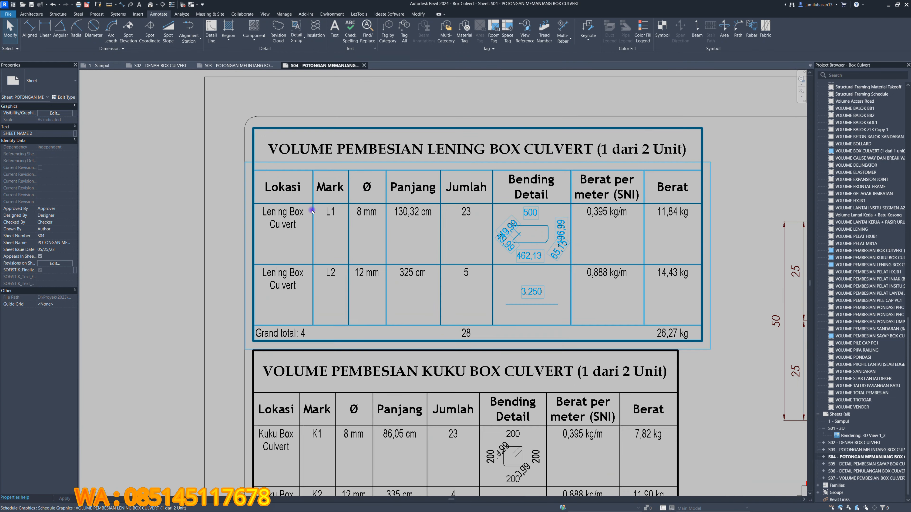
scroll(597, 125, up, 1)
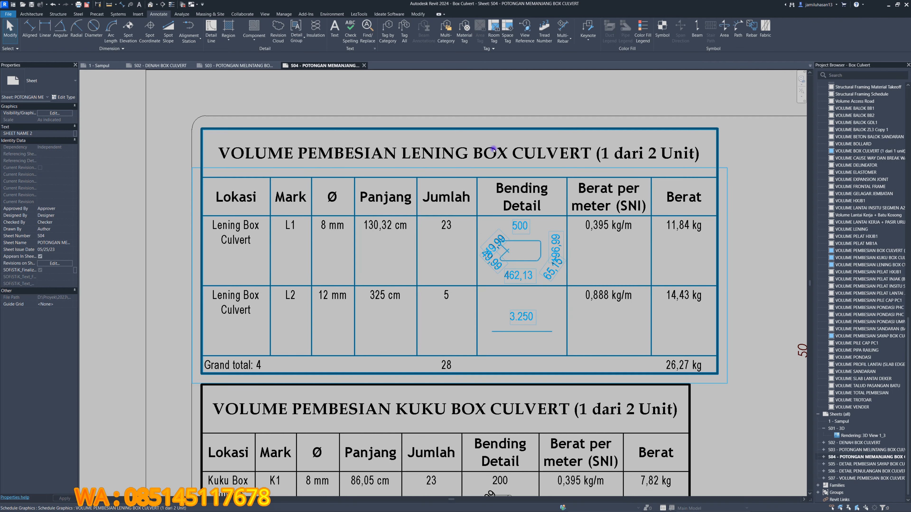
middle_drag(463, 175, 484, 76)
middle_drag(469, 318, 486, 195)
scroll(550, 315, up, 3)
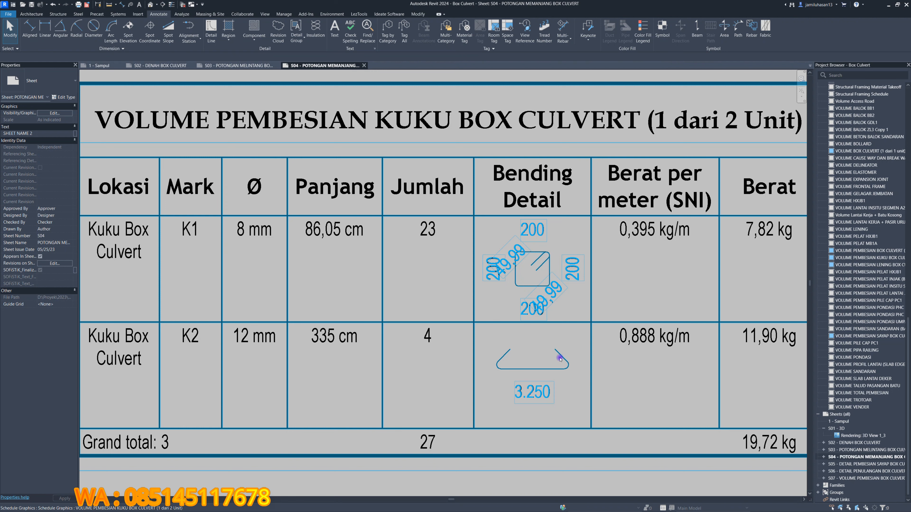
scroll(455, 316, down, 3)
middle_drag(470, 166, 542, 271)
middle_drag(445, 202, 474, 338)
scroll(593, 261, up, 1)
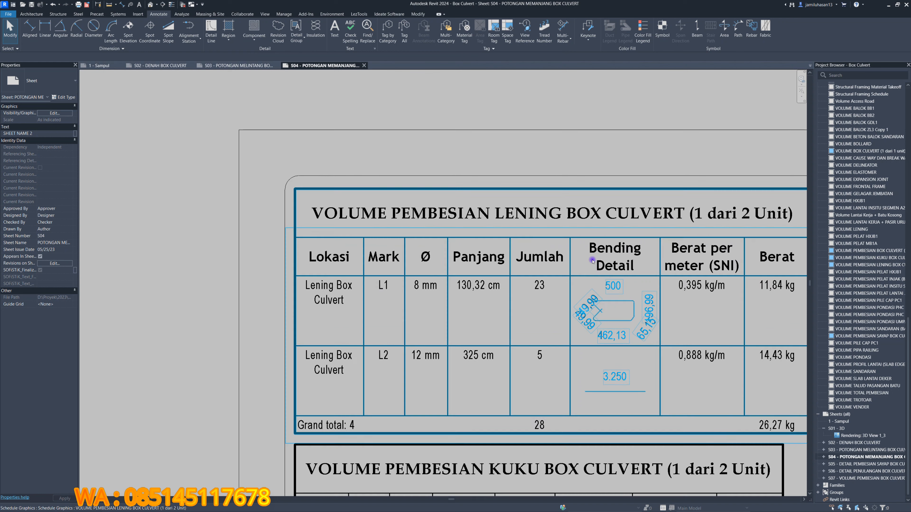
middle_drag(596, 263, 532, 262)
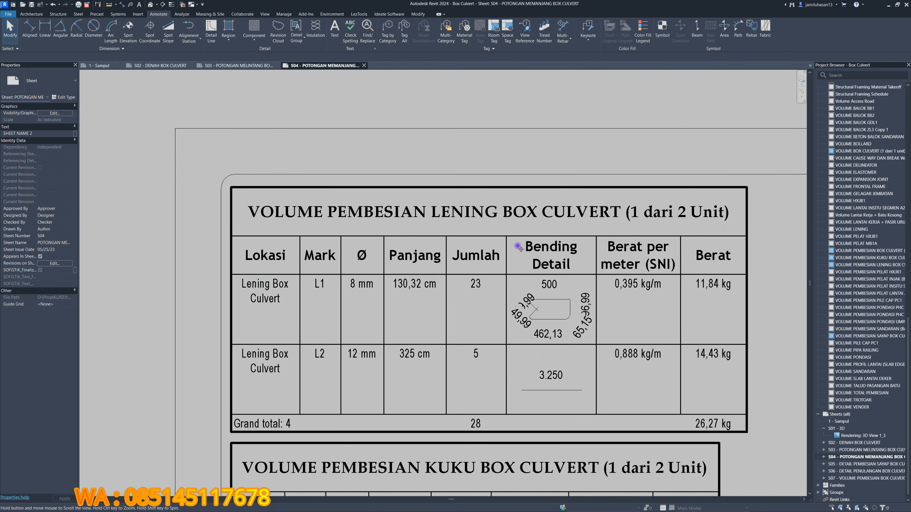
- Look over the kuku and lening details and the upper part of the longitudinal section with its callout
middle_drag(659, 221, 191, 190)
scroll(456, 191, down, 2)
middle_drag(645, 307, 218, 195)
scroll(449, 176, down, 1)
middle_drag(431, 278, 708, 117)
scroll(388, 226, up, 2)
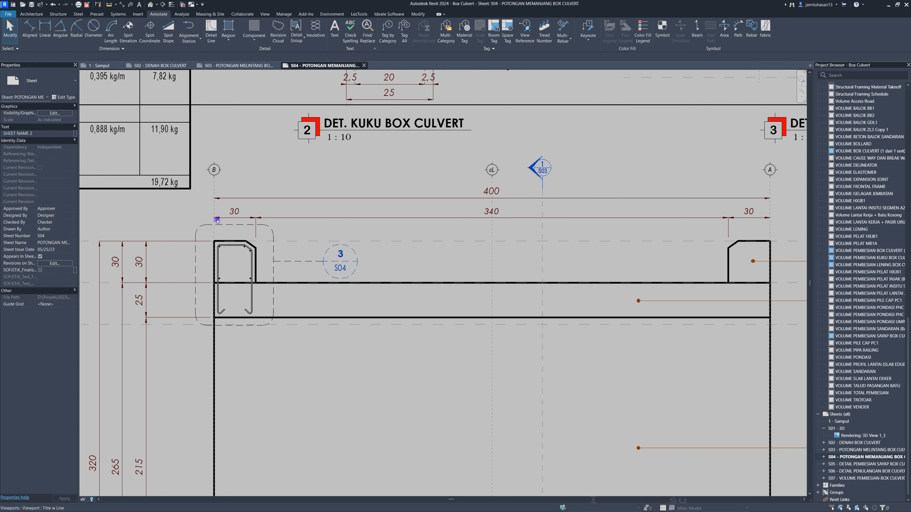
- Review the VOLUME PEMBESIAN LENING BOX CULVERT schedule again, then view the whole S04 sheet layout
middle_drag(216, 218, 540, 404)
middle_drag(432, 80, 515, 323)
scroll(426, 327, up, 2)
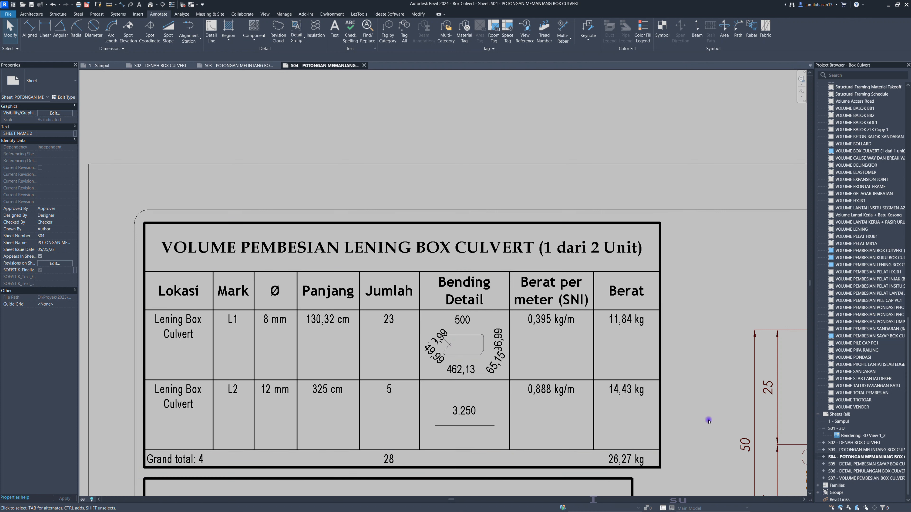
ctrl+scroll(706, 412, down, 2)
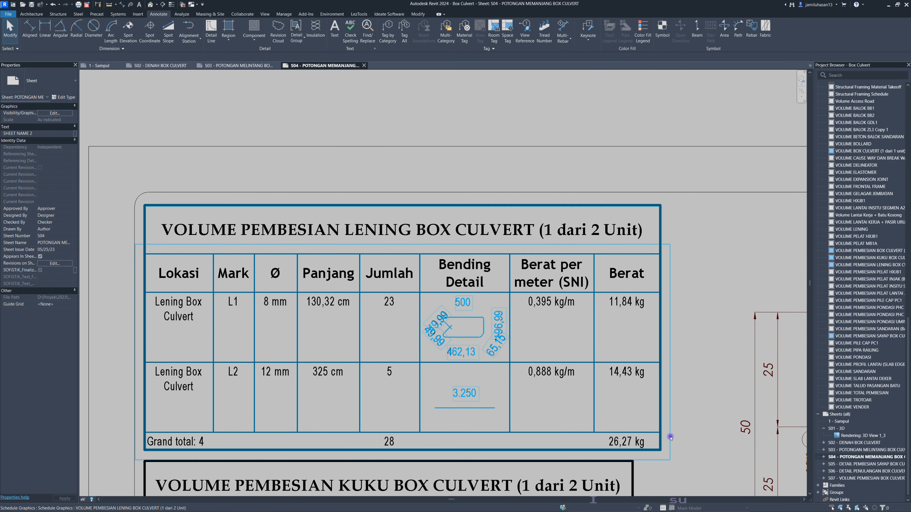
middle_drag(684, 373, 690, 391)
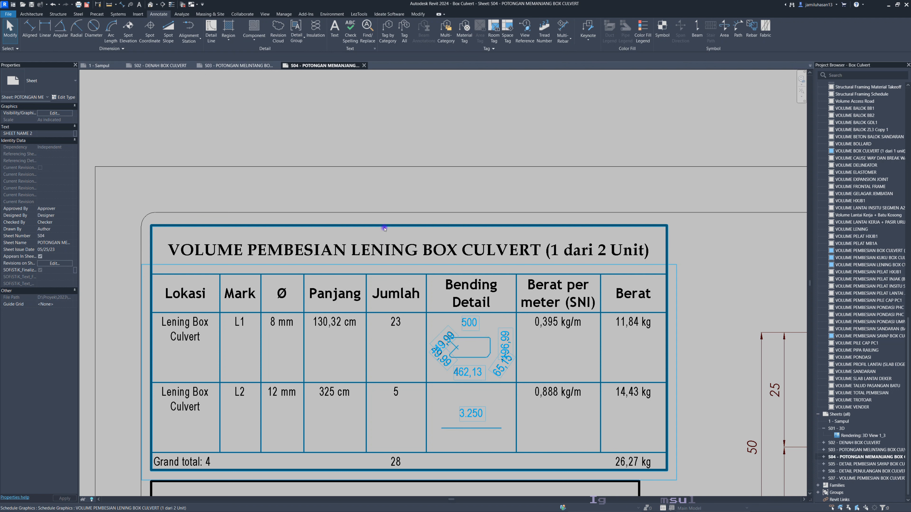
scroll(438, 188, down, 1)
scroll(438, 188, down, 6)
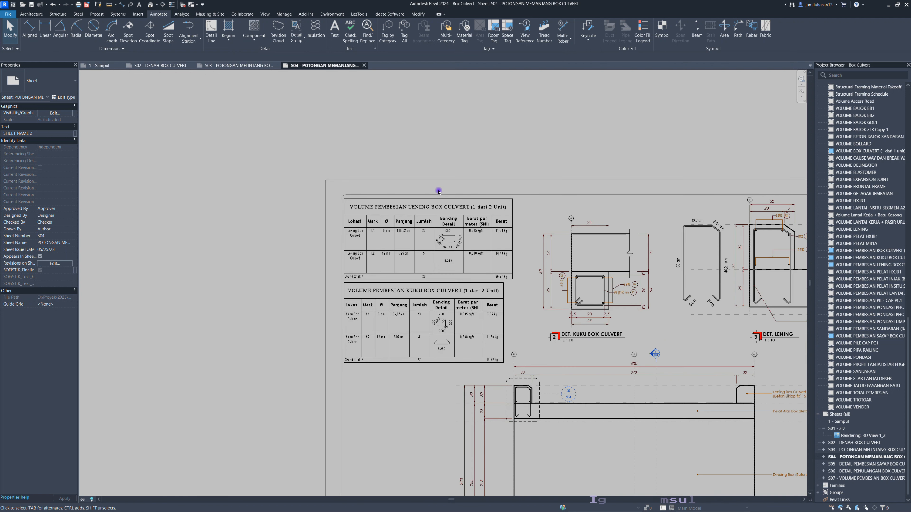
middle_drag(547, 317, 366, 289)
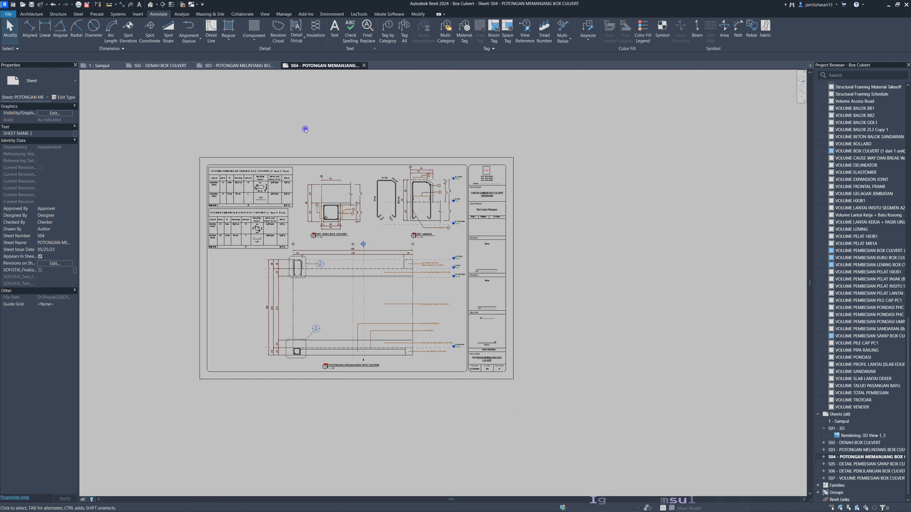
- Preview sheet S04 as it would print, check the layout, and close the preview without printing
click(78, 4)
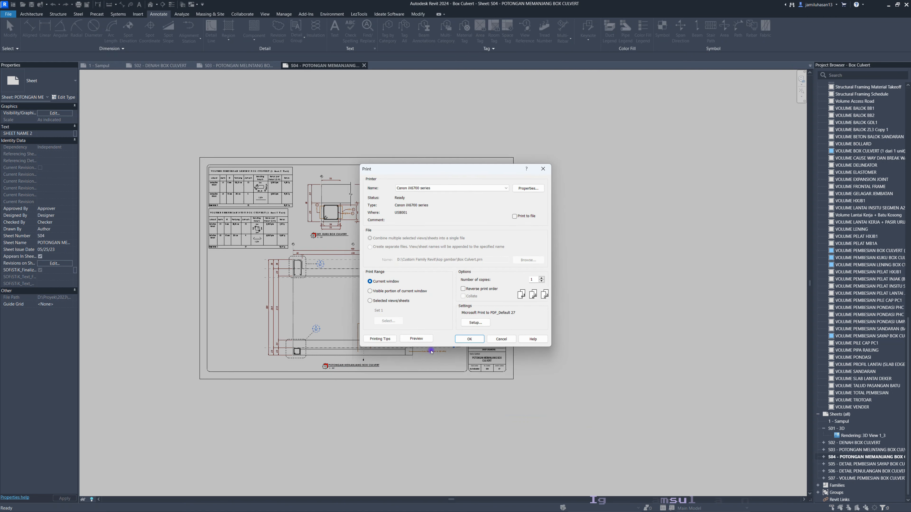
click(422, 339)
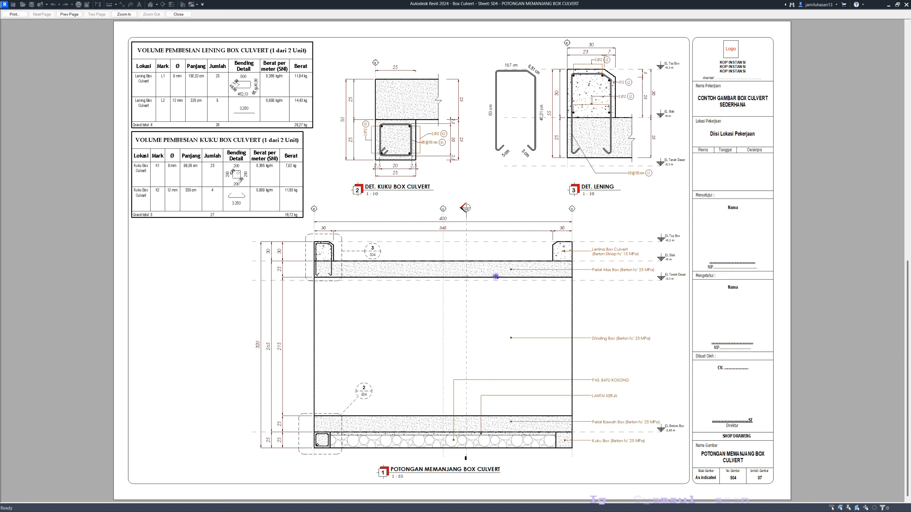
key(Escape)
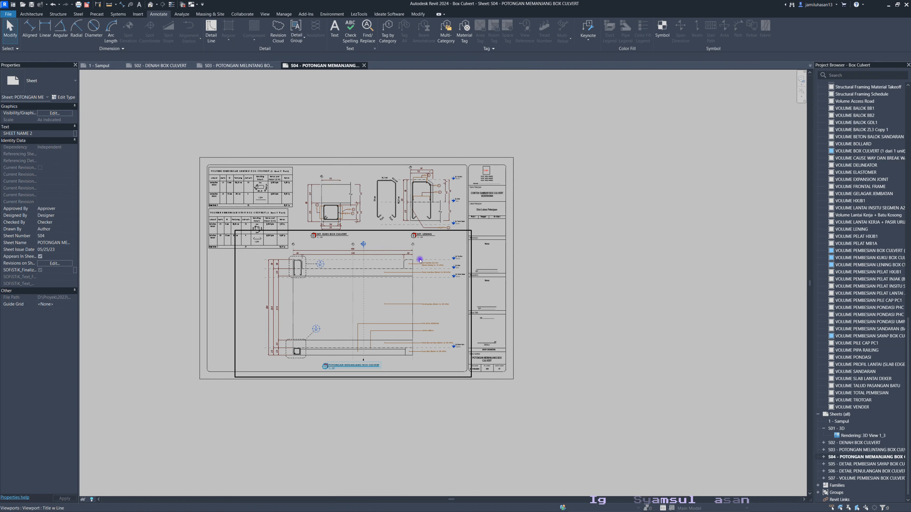
- Open sheet S05 - DETAIL PEMBESIAN SAYAP BOX CULVERT and activate the DET. 1 SAYAP BOX view on it
double_click(878, 464)
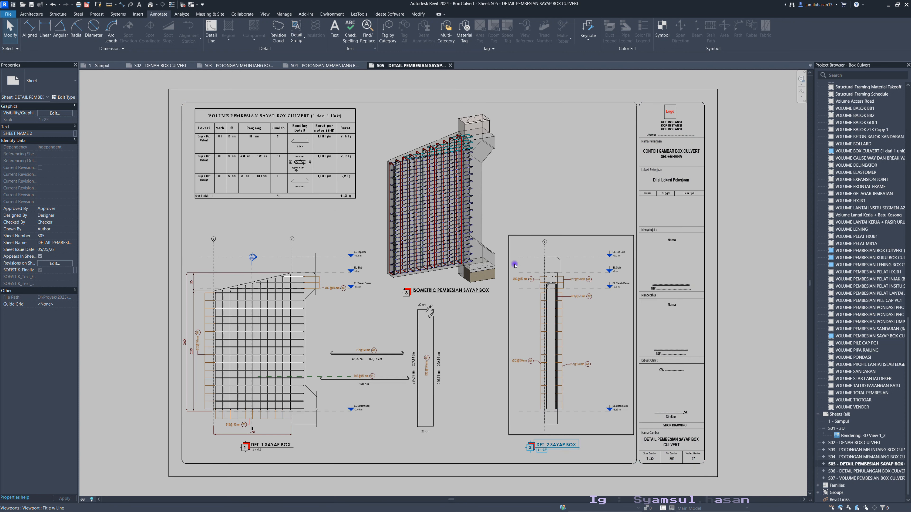
scroll(255, 319, up, 3)
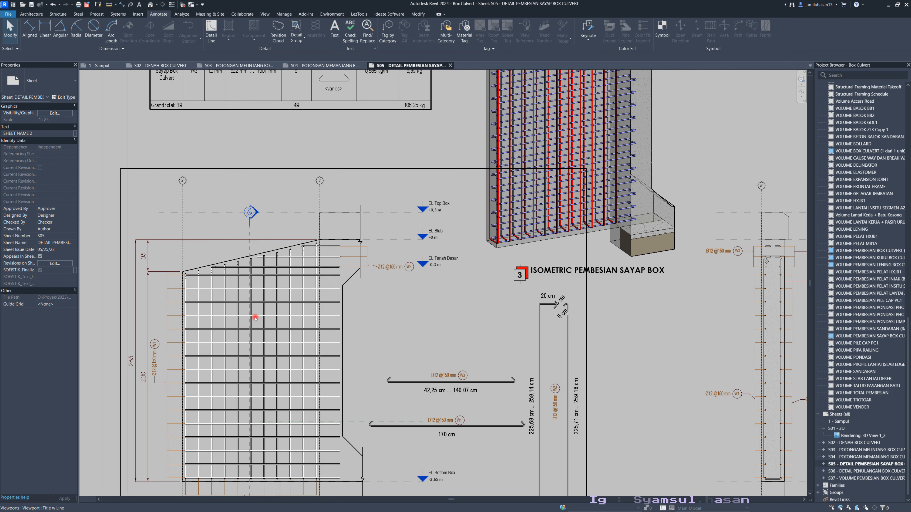
scroll(255, 318, down, 2)
double_click(255, 318)
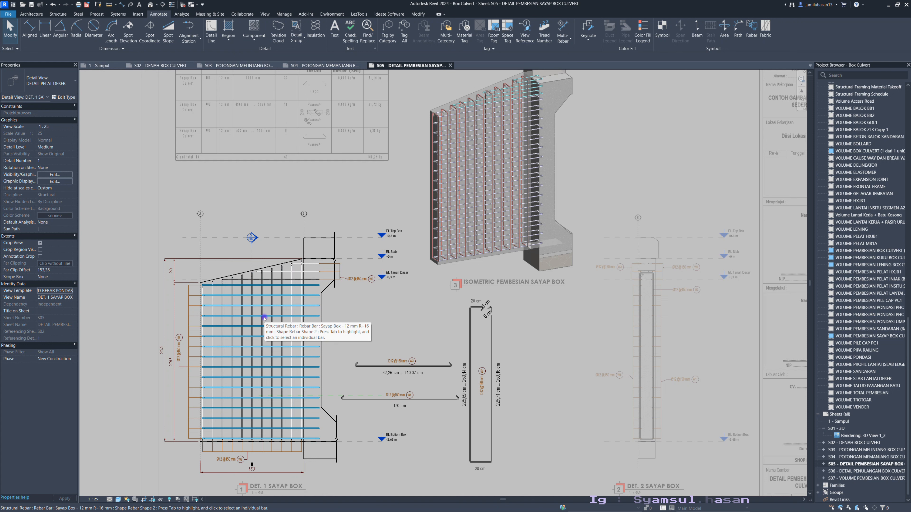
- Select the wing wall's horizontal rebar set in DET. 1 SAYAP BOX and check its Mark property against the W1 bending detail
scroll(256, 296, up, 3)
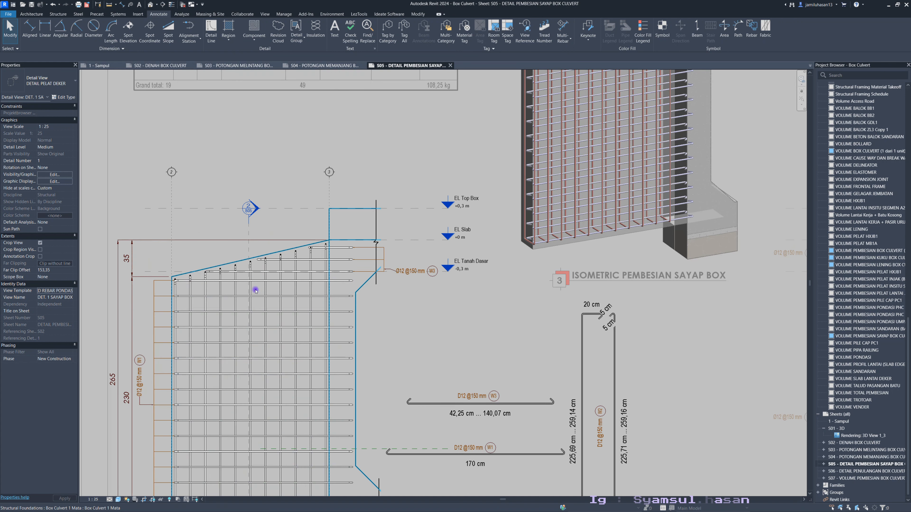
click(256, 299)
scroll(256, 298, down, 2)
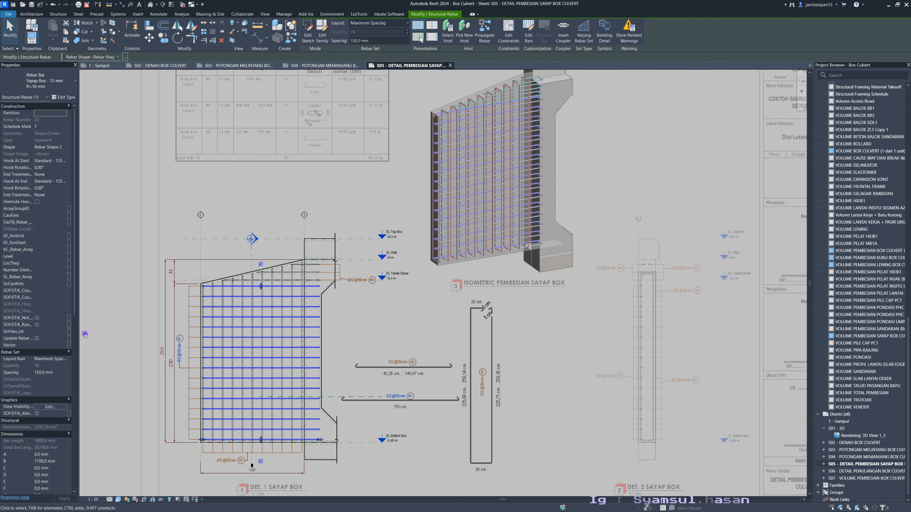
scroll(37, 430, down, 5)
scroll(37, 429, down, 2)
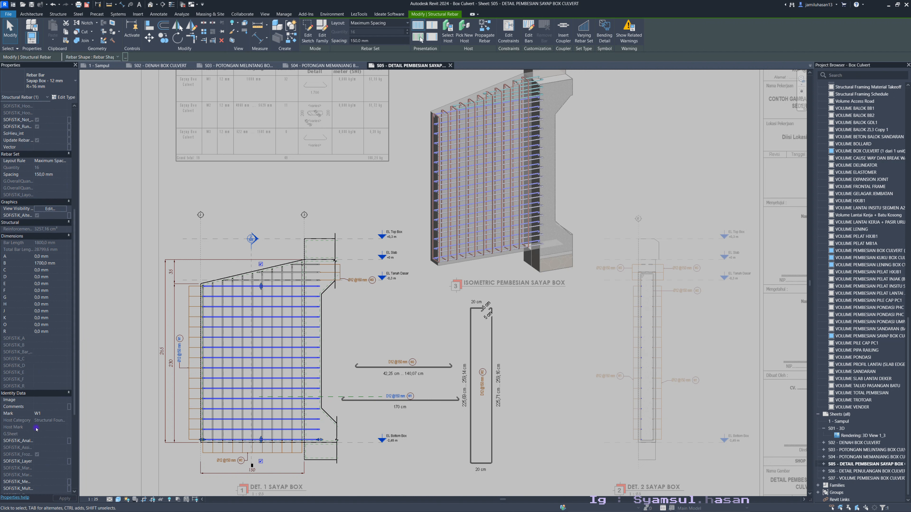
scroll(401, 404, up, 4)
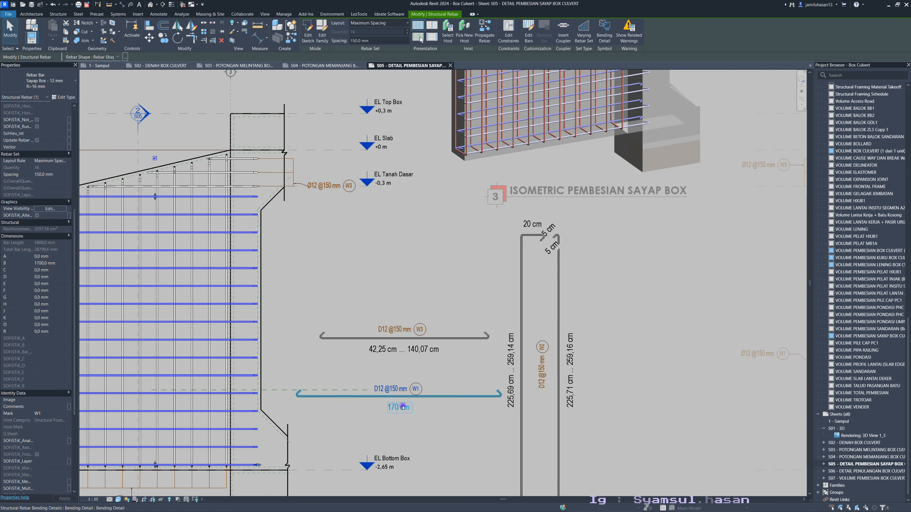
scroll(404, 411, down, 4)
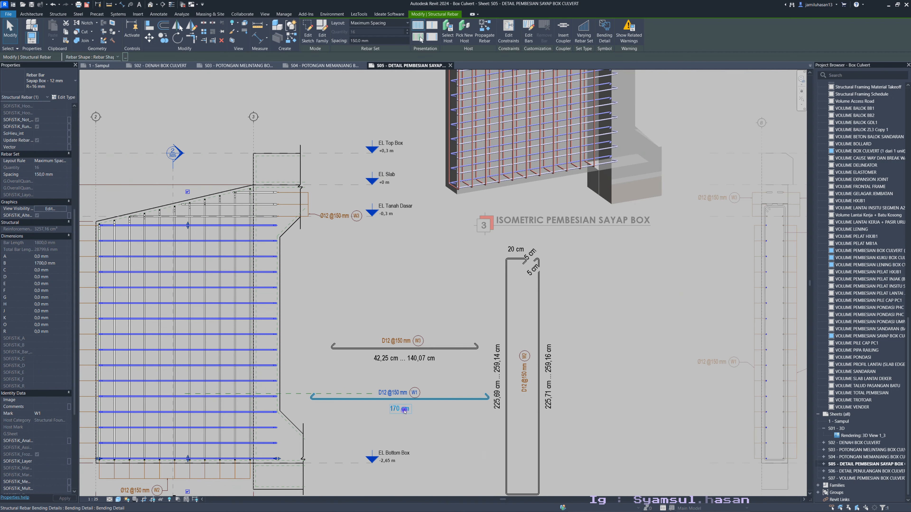
middle_drag(343, 298, 358, 337)
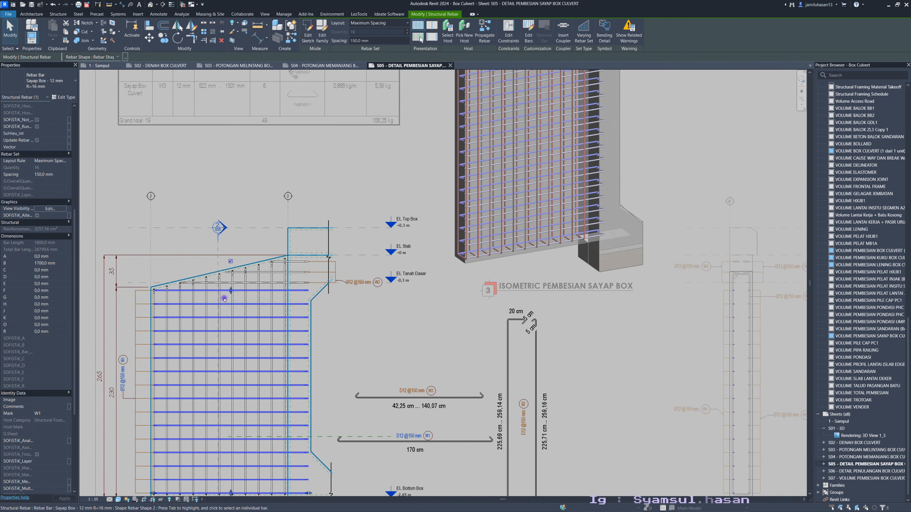
- Select the wing wall's vertical rebar set and compare its Mark property with the W2 bending detail
scroll(206, 297, up, 3)
click(206, 293)
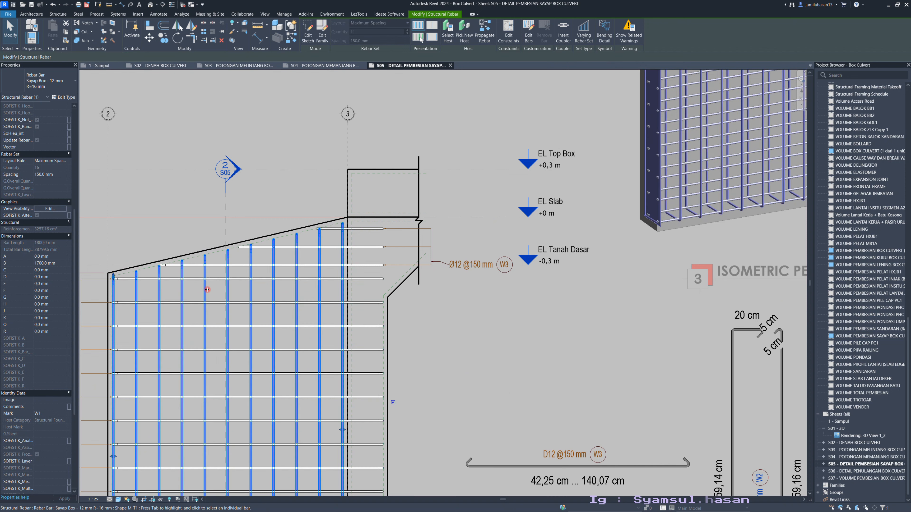
scroll(207, 296, down, 2)
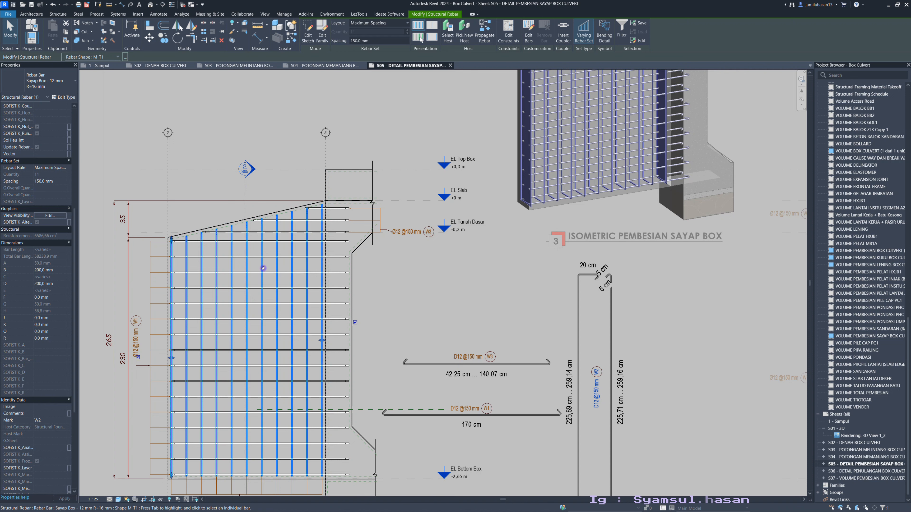
scroll(263, 268, down, 2)
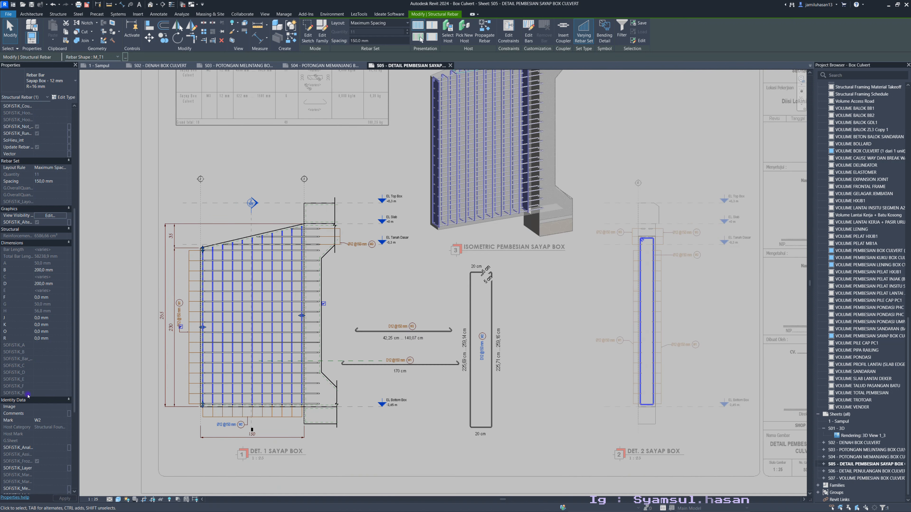
scroll(508, 354, up, 5)
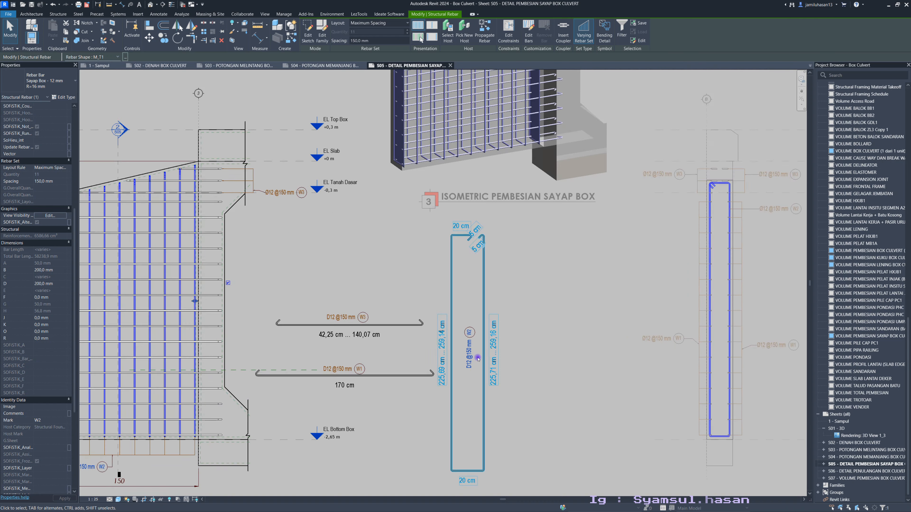
scroll(465, 306, down, 3)
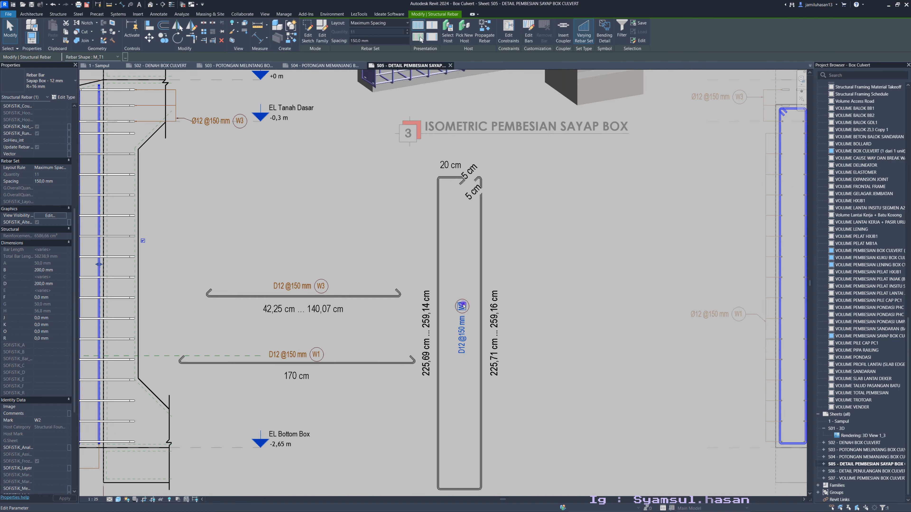
middle_drag(523, 381, 462, 378)
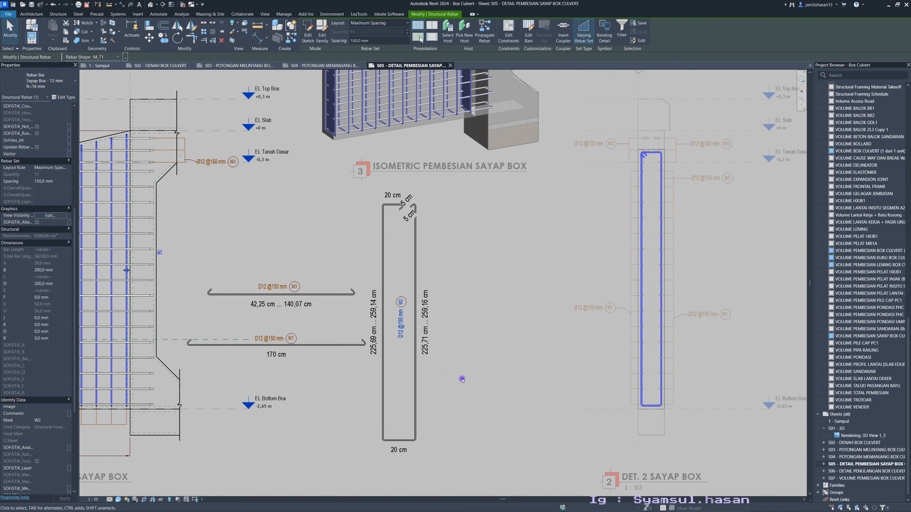
- Clear the rebar selection and examine the W2 bending detail's varying leg lengths beside the W1 and W3 details
click(461, 379)
scroll(434, 346, up, 4)
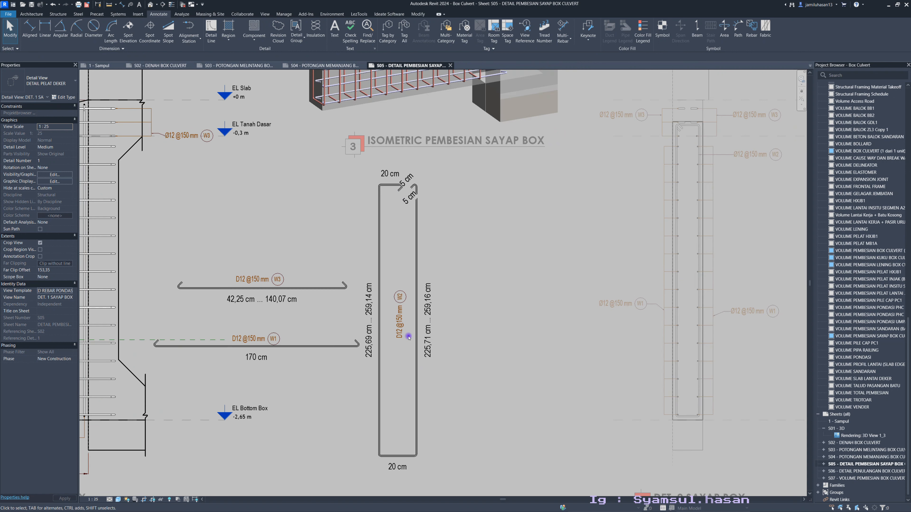
scroll(411, 268, up, 2)
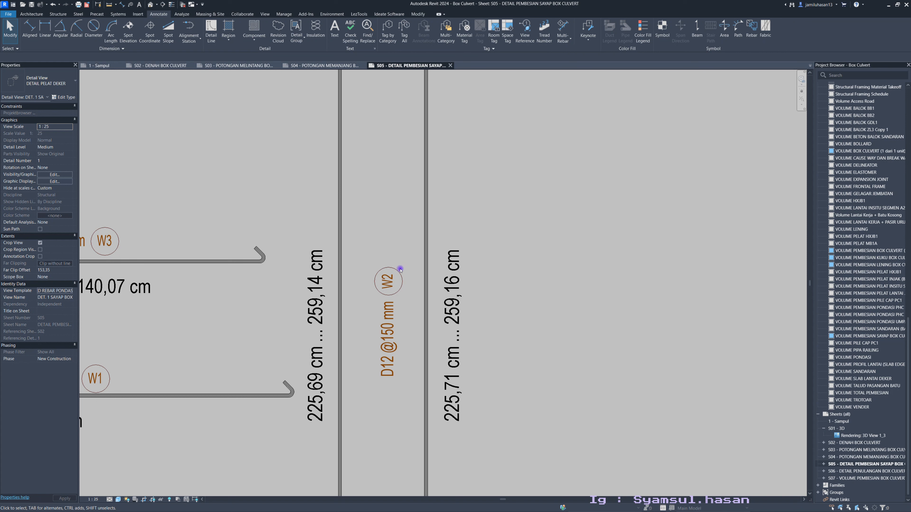
scroll(305, 420, up, 1)
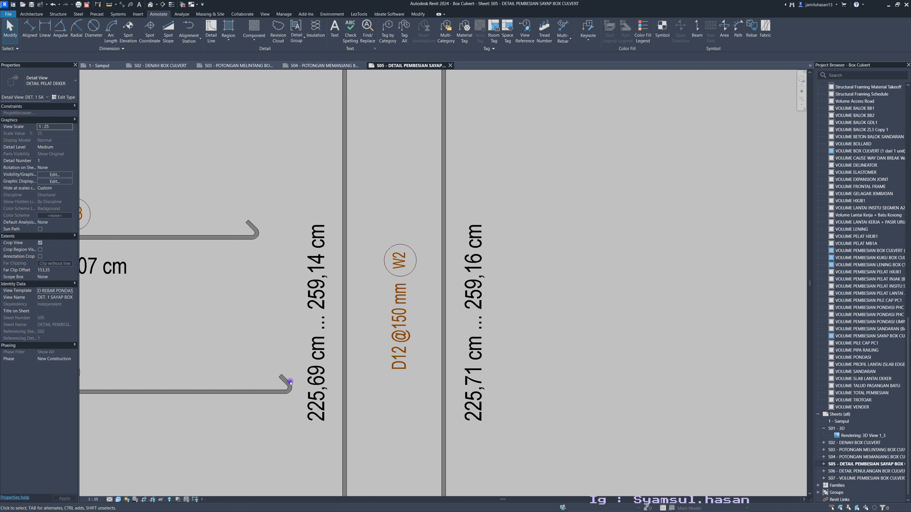
middle_drag(303, 416, 375, 384)
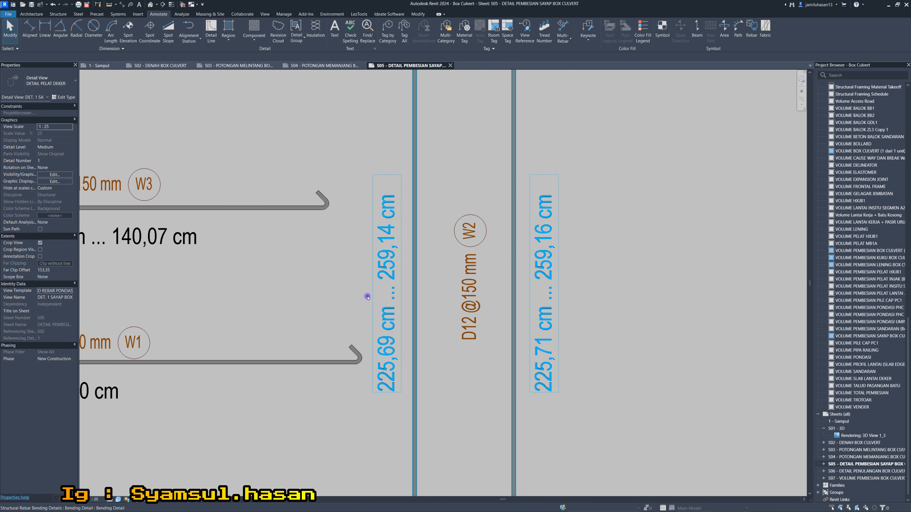
middle_drag(336, 271, 350, 309)
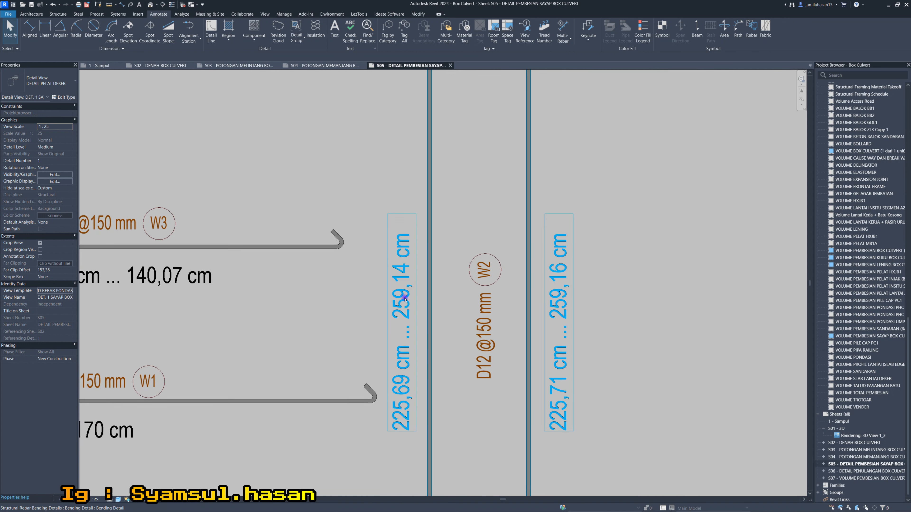
scroll(405, 283, down, 6)
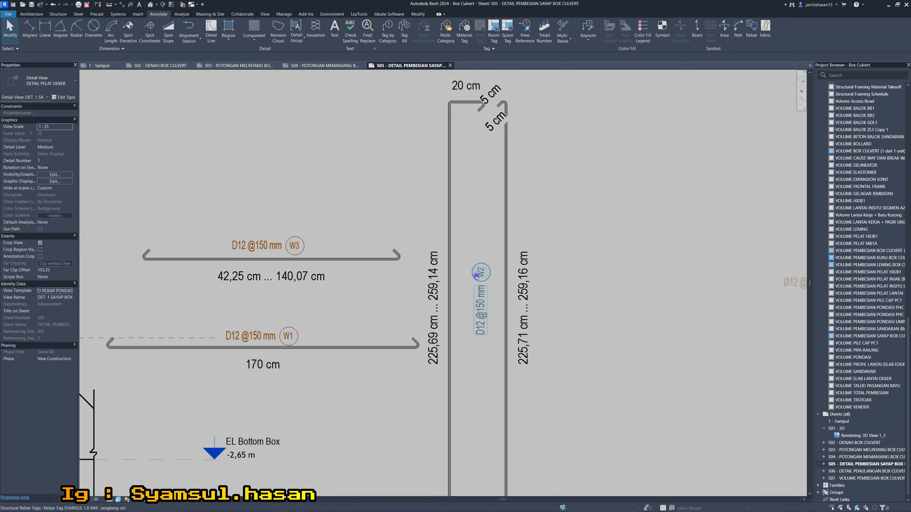
middle_drag(296, 293, 375, 320)
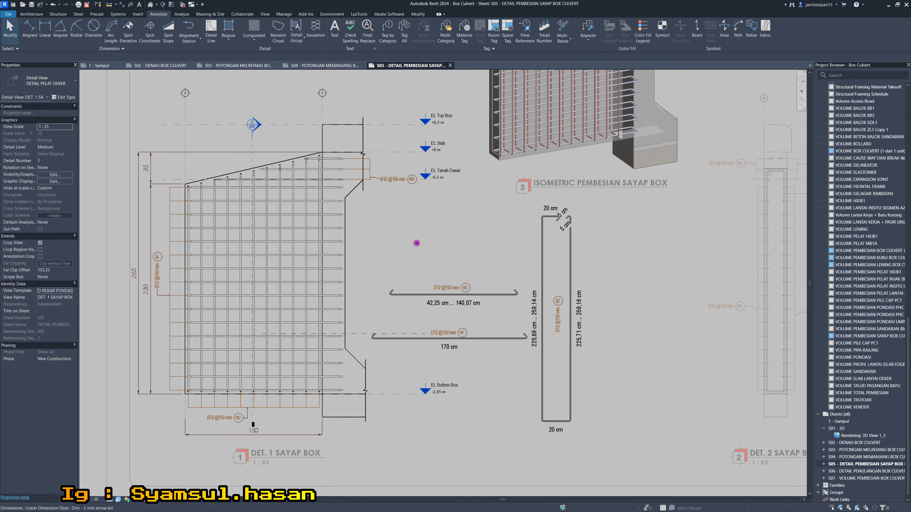
mouse_move(541, 330)
mouse_down()
mouse_move(526, 323)
mouse_move(525, 345)
mouse_move(537, 348)
mouse_up()
mouse_move(192, 179)
mouse_down()
mouse_move(178, 213)
mouse_move(171, 326)
mouse_move(185, 397)
mouse_move(193, 384)
mouse_move(193, 177)
mouse_up()
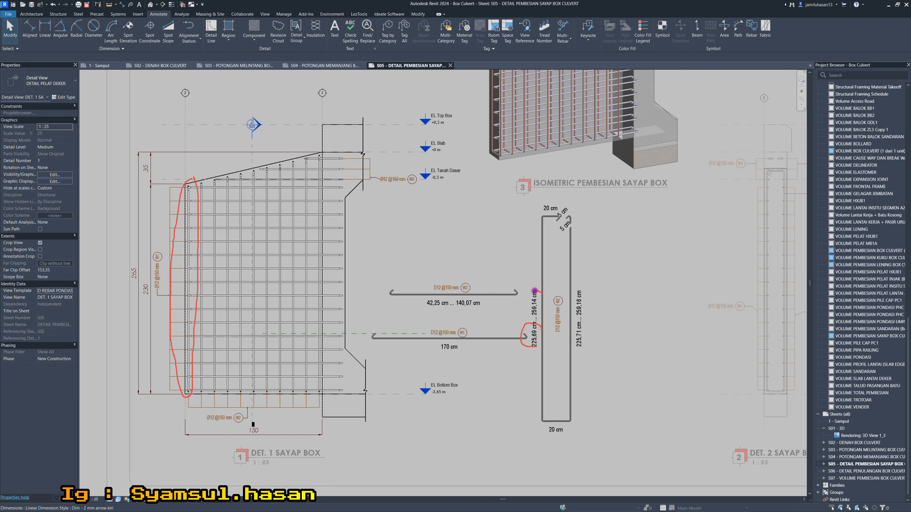
mouse_move(535, 291)
mouse_down()
mouse_move(521, 307)
mouse_move(548, 302)
mouse_up()
mouse_move(318, 154)
mouse_down()
mouse_move(301, 351)
mouse_move(316, 398)
mouse_move(350, 292)
mouse_move(337, 144)
mouse_move(325, 148)
mouse_up()
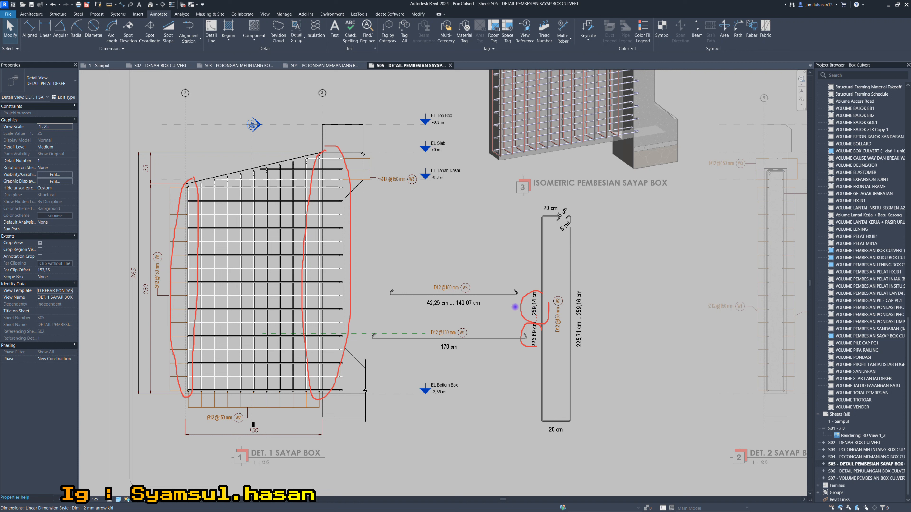
mouse_move(604, 262)
mouse_down()
mouse_move(712, 254)
mouse_move(716, 272)
mouse_move(606, 281)
mouse_move(602, 265)
mouse_move(655, 338)
mouse_move(633, 397)
mouse_move(606, 329)
mouse_move(603, 274)
mouse_up()
mouse_move(716, 273)
mouse_down()
mouse_move(717, 388)
mouse_move(678, 403)
mouse_move(649, 399)
mouse_up()
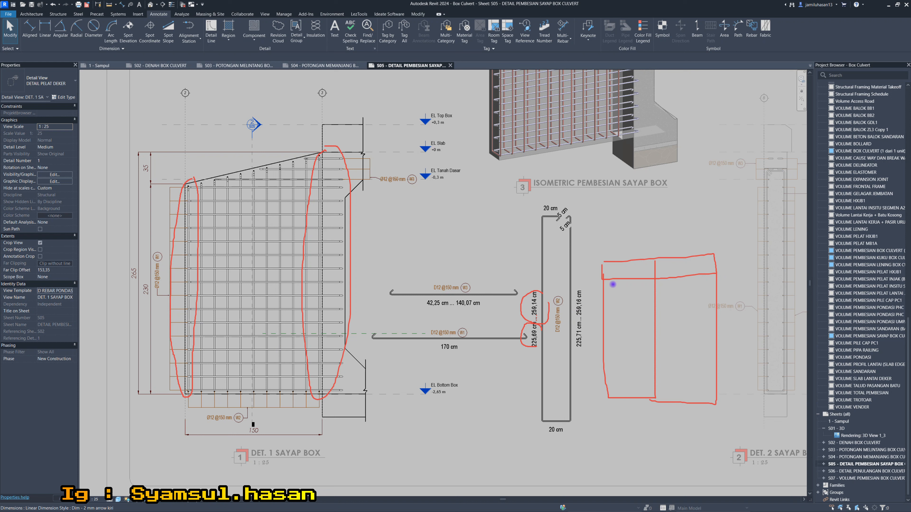
mouse_move(617, 287)
mouse_down()
mouse_move(637, 288)
mouse_move(632, 302)
mouse_move(643, 310)
mouse_move(619, 329)
mouse_move(625, 317)
mouse_move(642, 324)
mouse_move(635, 330)
mouse_up()
drag(668, 286, 674, 284)
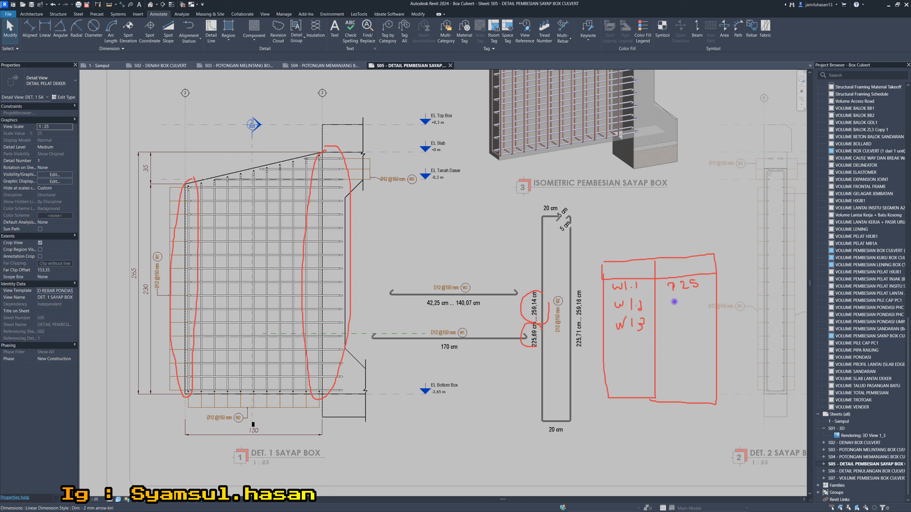
mouse_move(675, 305)
mouse_down()
mouse_move(698, 301)
mouse_move(677, 326)
mouse_move(705, 315)
mouse_up()
mouse_move(637, 225)
mouse_down()
mouse_move(620, 237)
mouse_move(653, 237)
mouse_move(668, 225)
mouse_up()
drag(672, 225, 669, 233)
mouse_move(681, 225)
mouse_down()
mouse_move(675, 232)
mouse_move(704, 231)
mouse_up()
click(694, 223)
drag(598, 247, 698, 237)
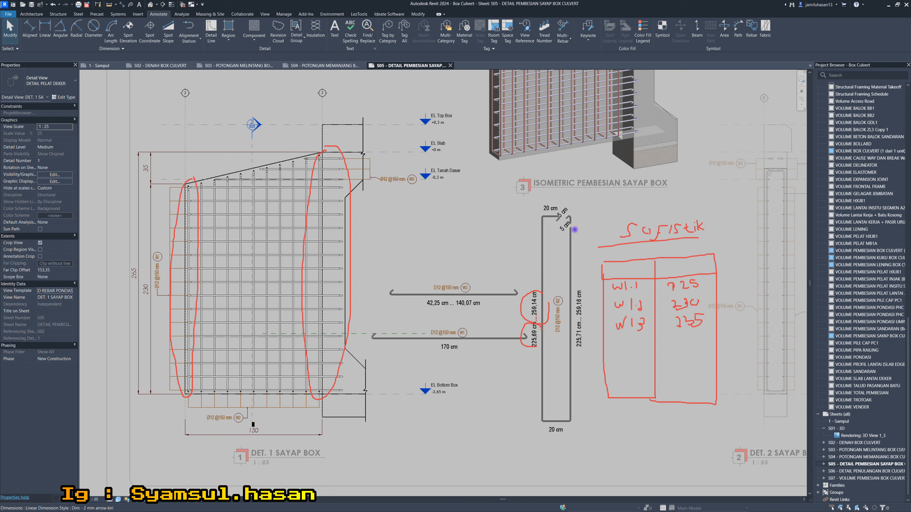
key(e)
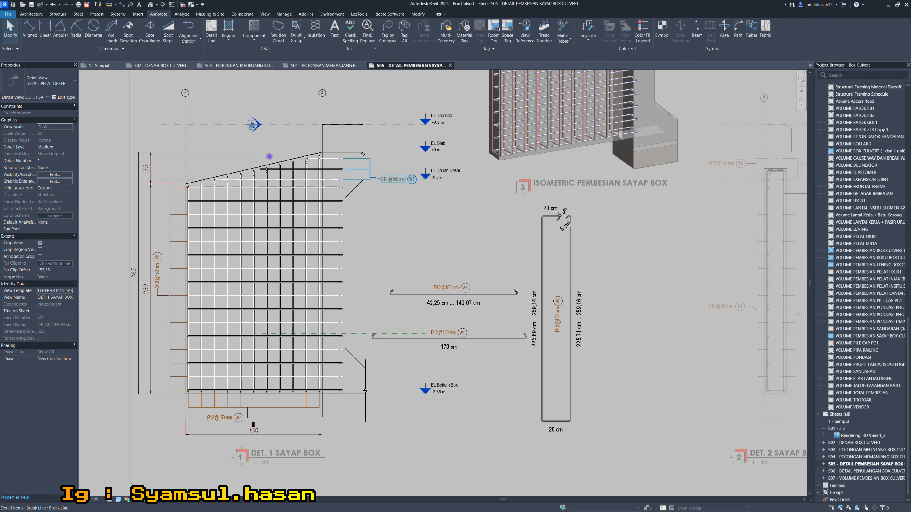
- Deactivate the DET. 1 SAYAP BOX view and return to sheet S05
scroll(260, 378, down, 1)
scroll(323, 151, down, 3)
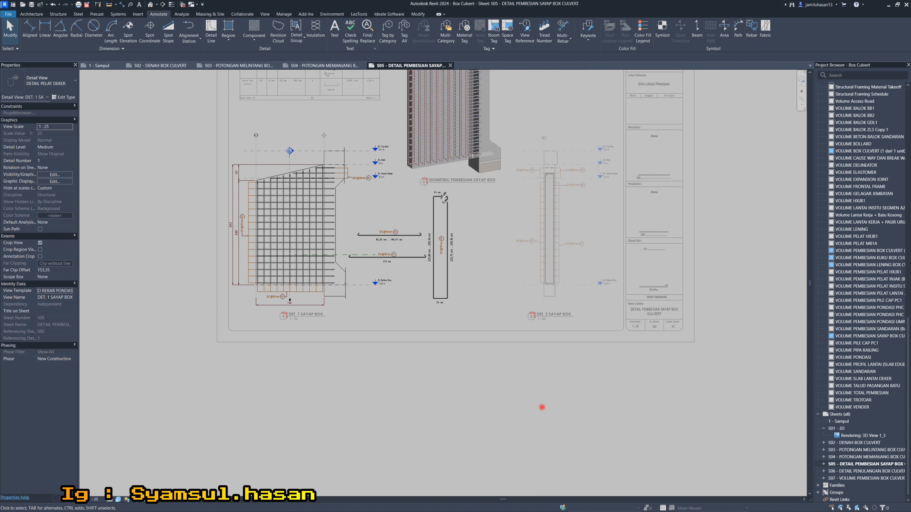
double_click(541, 408)
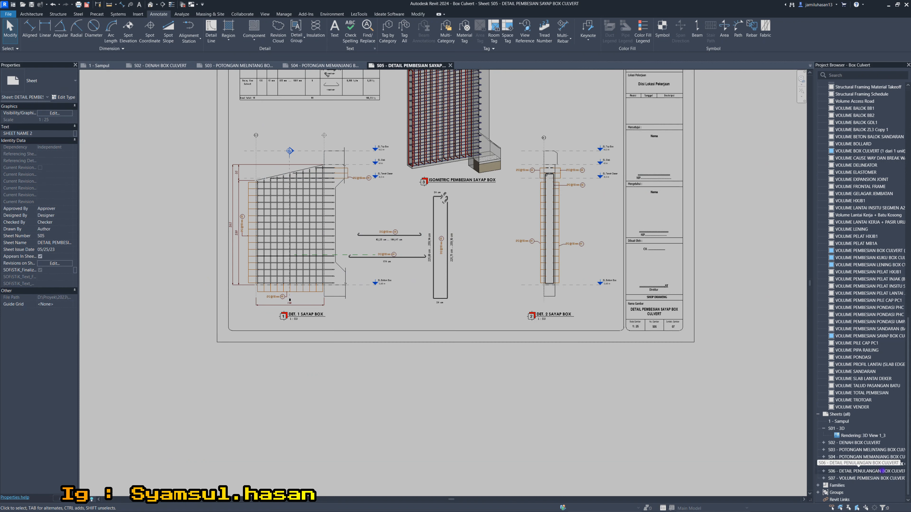
- Open sheet S06 - DETAIL PENULANGAN BOX CULVERT and switch back to sheet S05
click(883, 471)
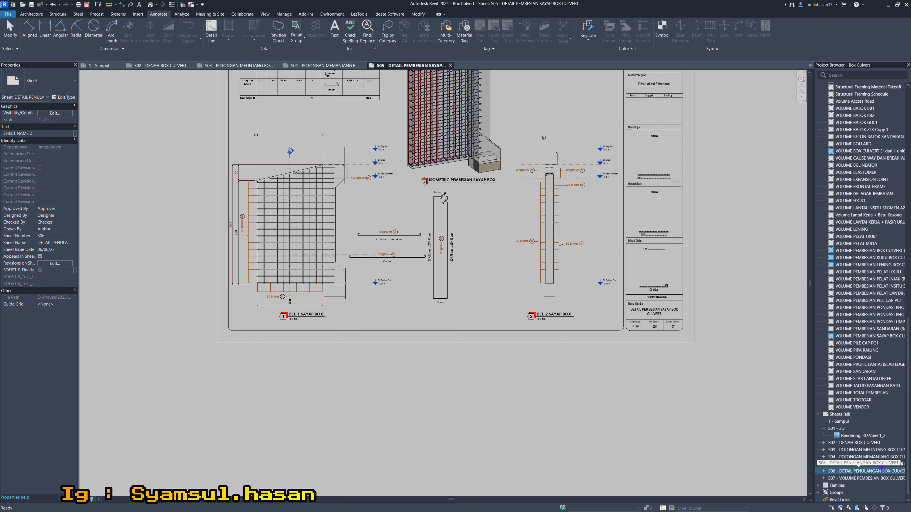
double_click(882, 470)
double_click(866, 465)
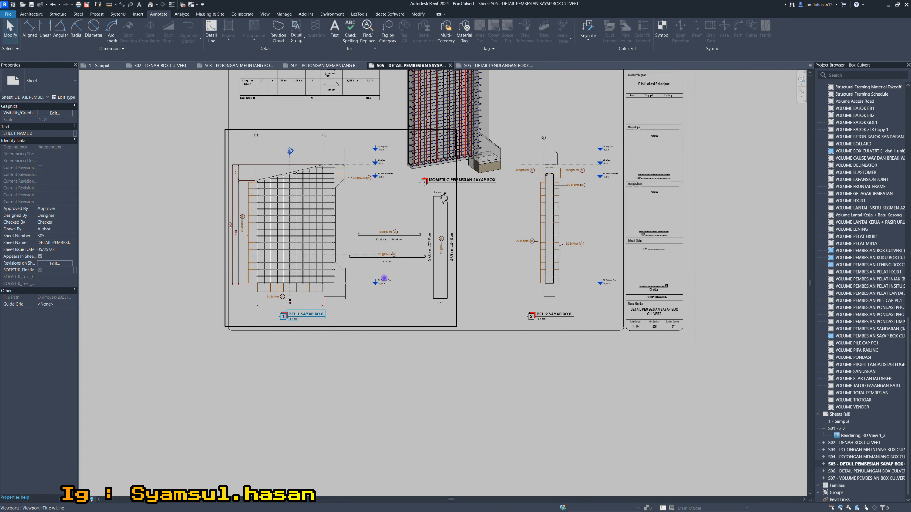
- Preview the print layout of sheet S05, then close the preview
scroll(342, 295, down, 1)
middle_drag(334, 209, 323, 272)
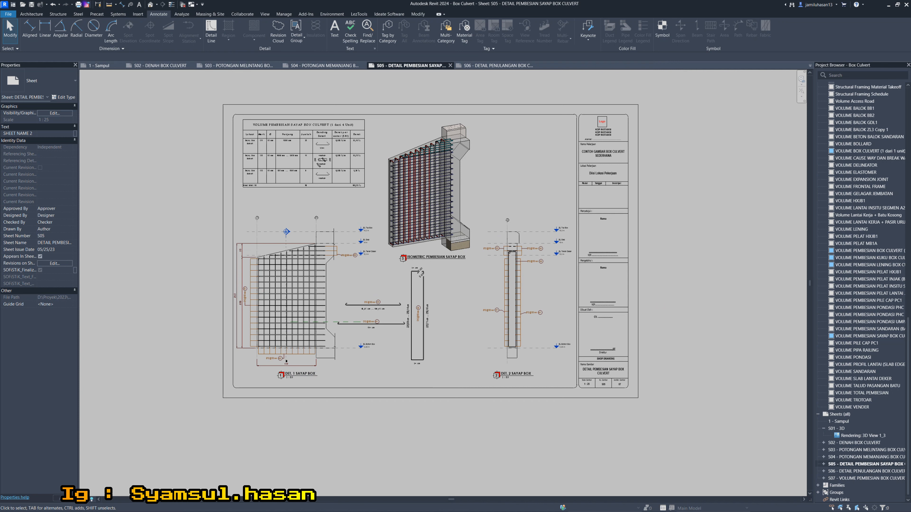
click(78, 5)
click(417, 338)
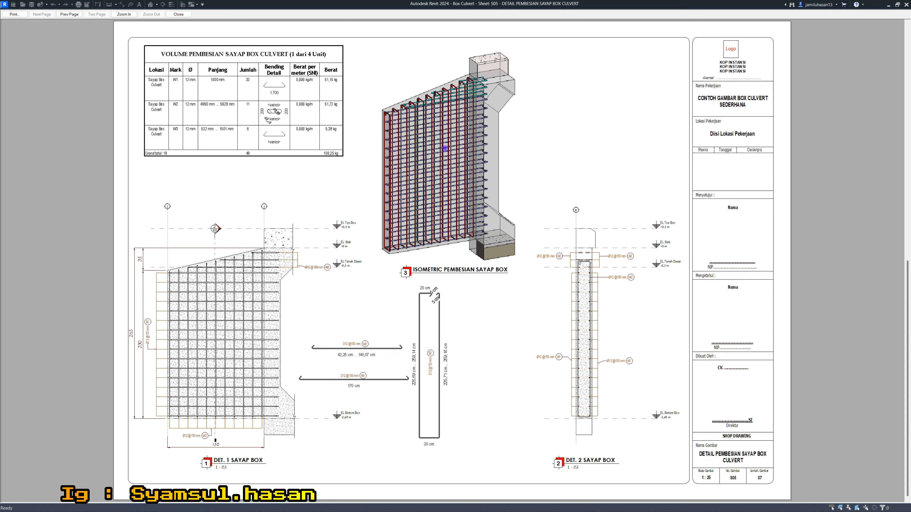
key(Escape)
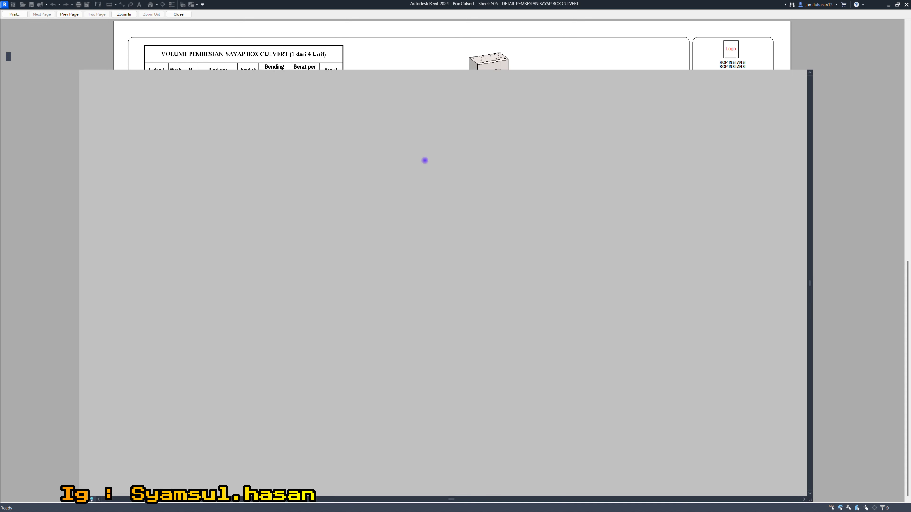
- Examine the marks, lengths, quantities, bending details and weights in the VOLUME PEMBESIAN SAYAP BOX CULVERT schedule on sheet S05
scroll(256, 208, up, 5)
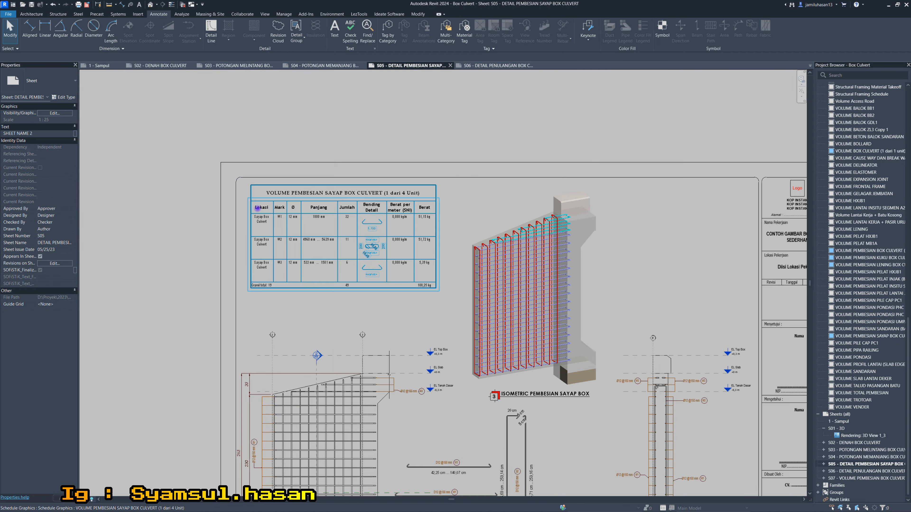
scroll(257, 208, up, 1)
middle_drag(439, 244, 360, 225)
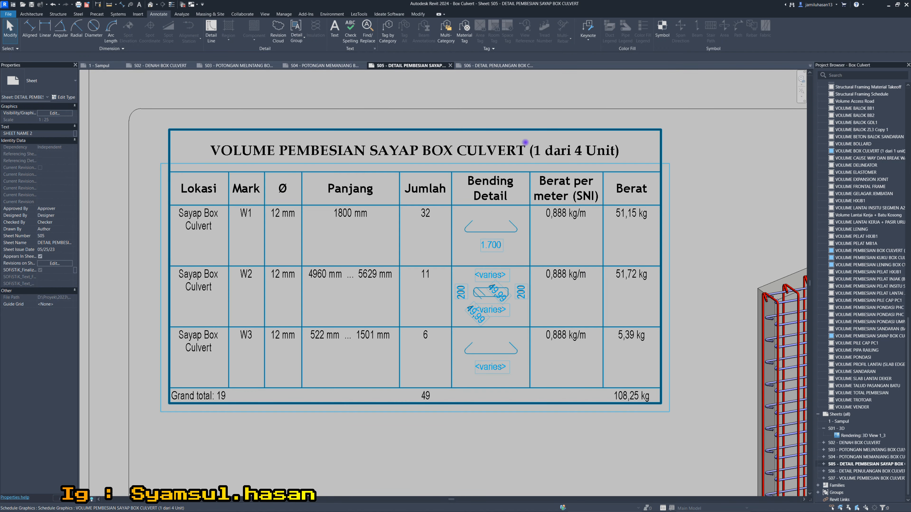
scroll(351, 155, down, 1)
scroll(352, 155, down, 1)
middle_drag(539, 147, 507, 141)
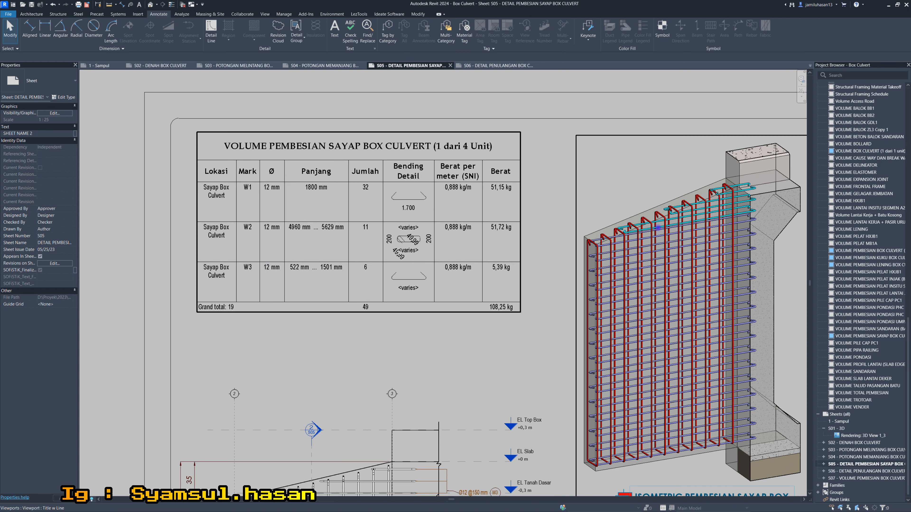
scroll(467, 159, up, 4)
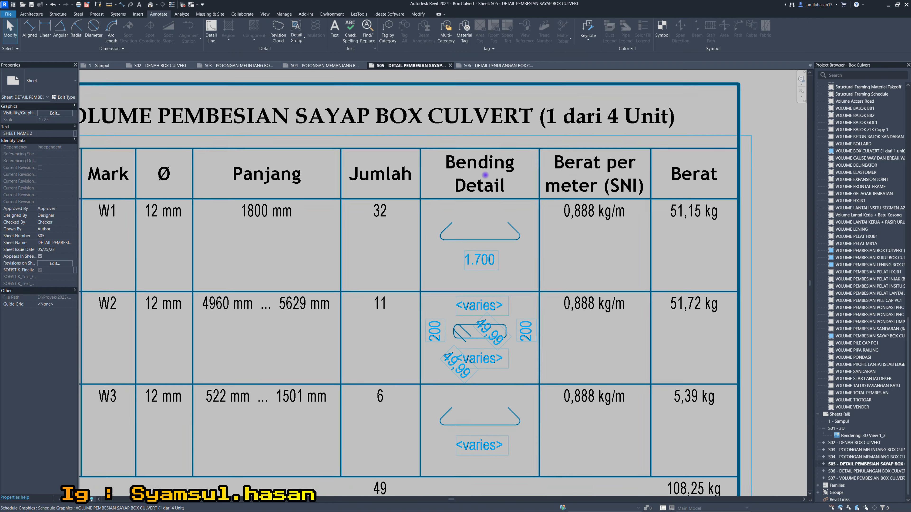
scroll(485, 175, down, 2)
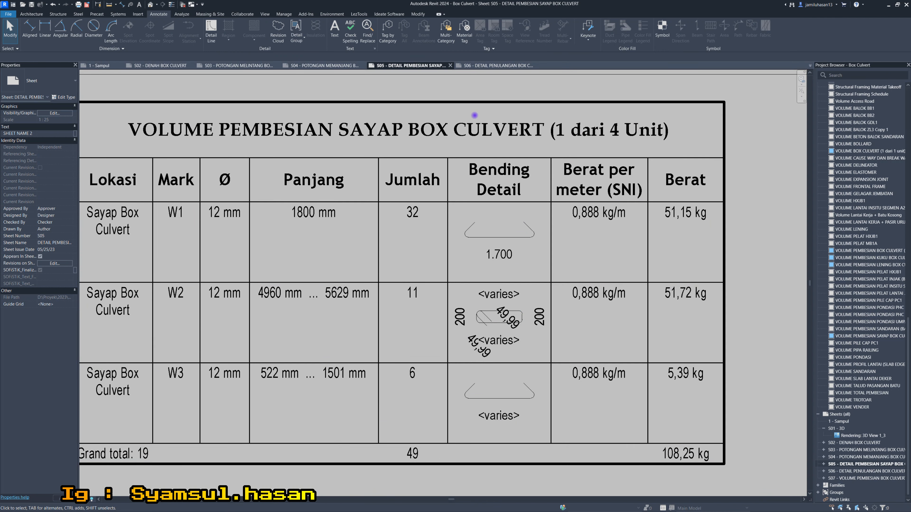
scroll(417, 106, down, 3)
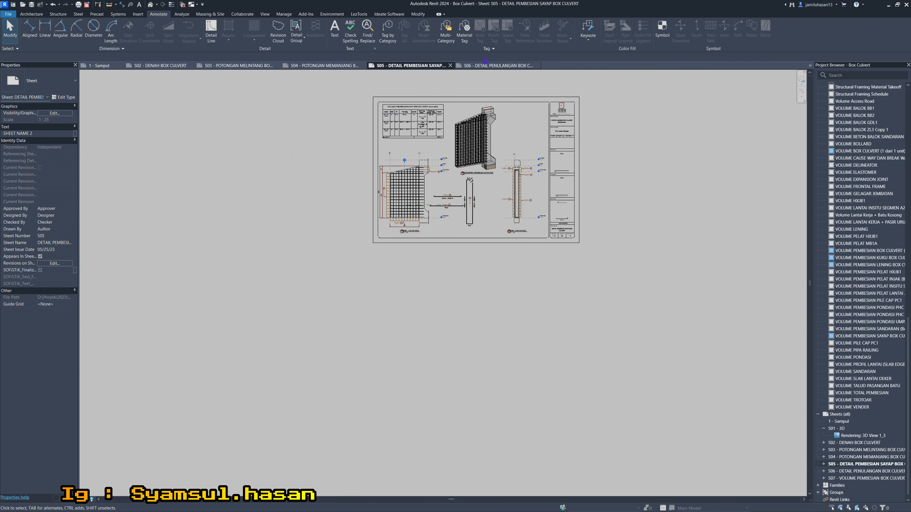
- Open sheet S06 - DETAIL PENULANGAN BOX CULVERT and activate its DETAIL PEMBESIAN BOX CULVERT view for editing
click(496, 66)
middle_drag(575, 215, 568, 214)
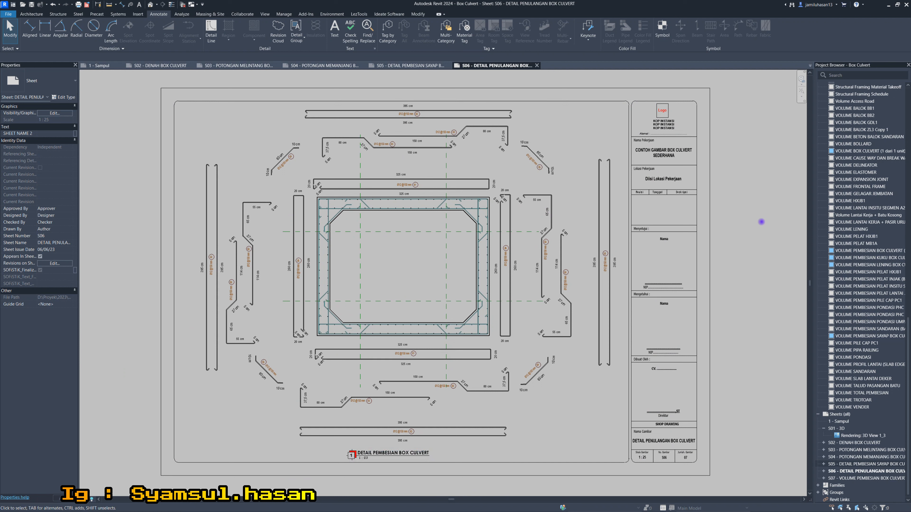
scroll(363, 350, up, 5)
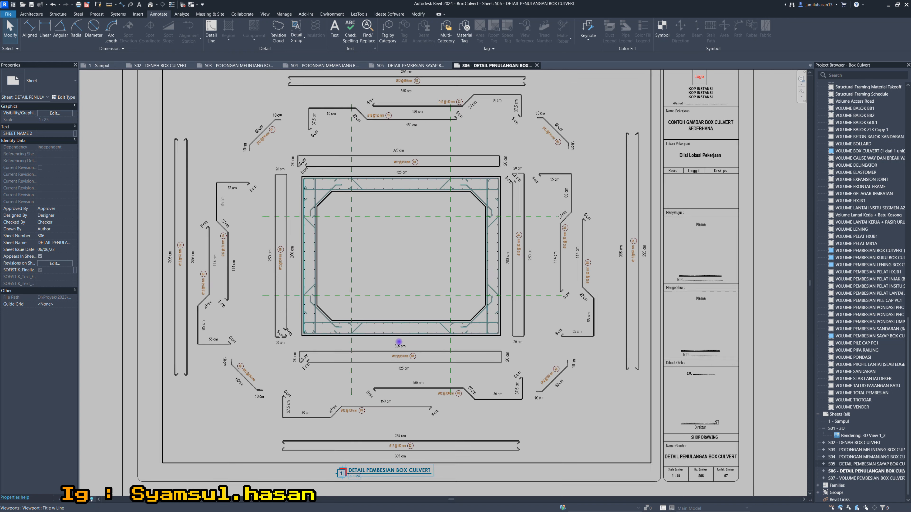
scroll(345, 354, up, 3)
click(409, 259)
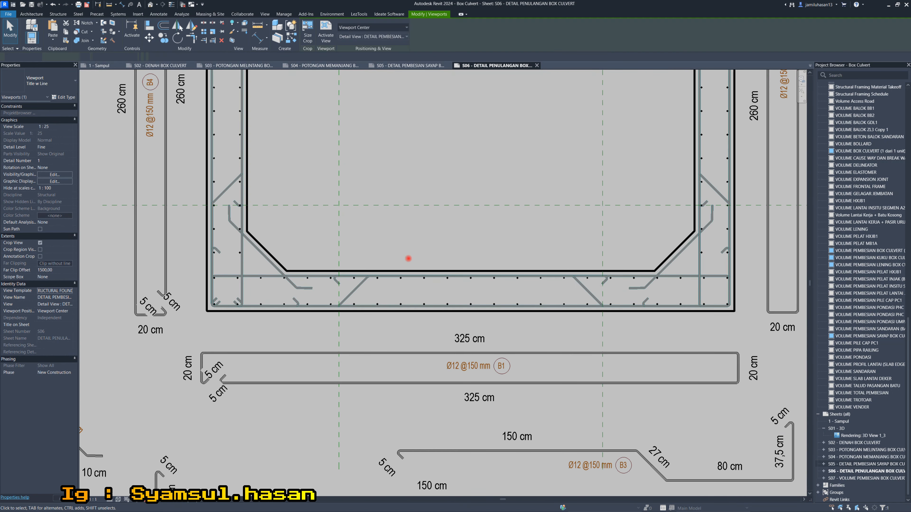
double_click(398, 311)
scroll(359, 305, up, 4)
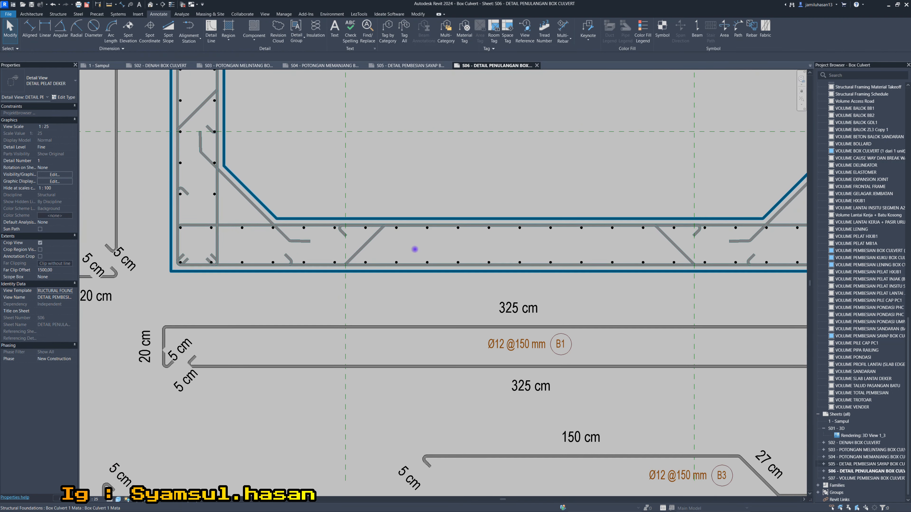
- Create a bending detail of the lower-left corner's diagonal haunch rebar and place it inside the box culvert opening
middle_drag(388, 233, 354, 204)
scroll(356, 205, down, 1)
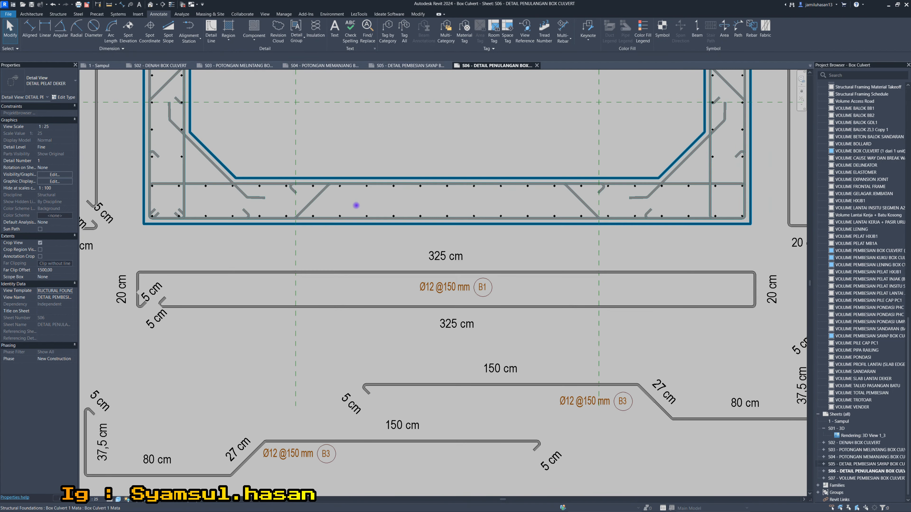
middle_drag(361, 267, 388, 340)
middle_drag(391, 214, 392, 268)
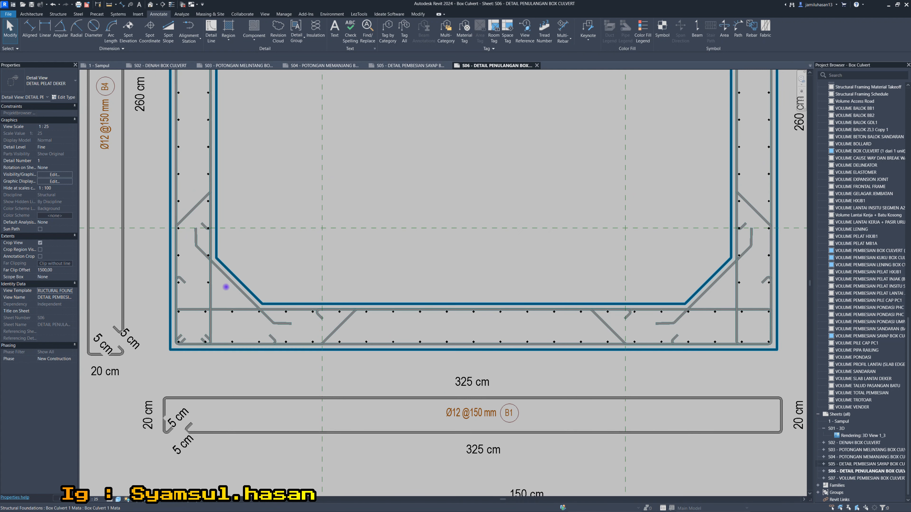
click(229, 283)
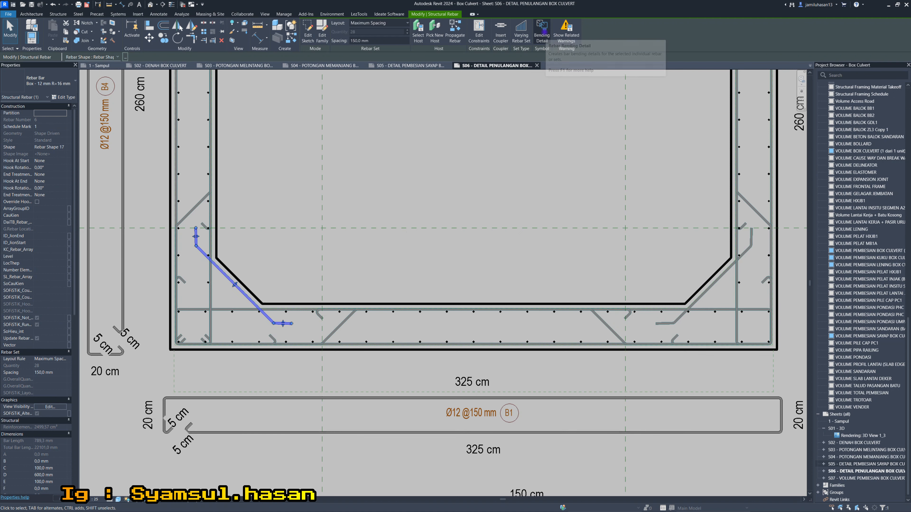
click(542, 29)
middle_drag(412, 177, 400, 215)
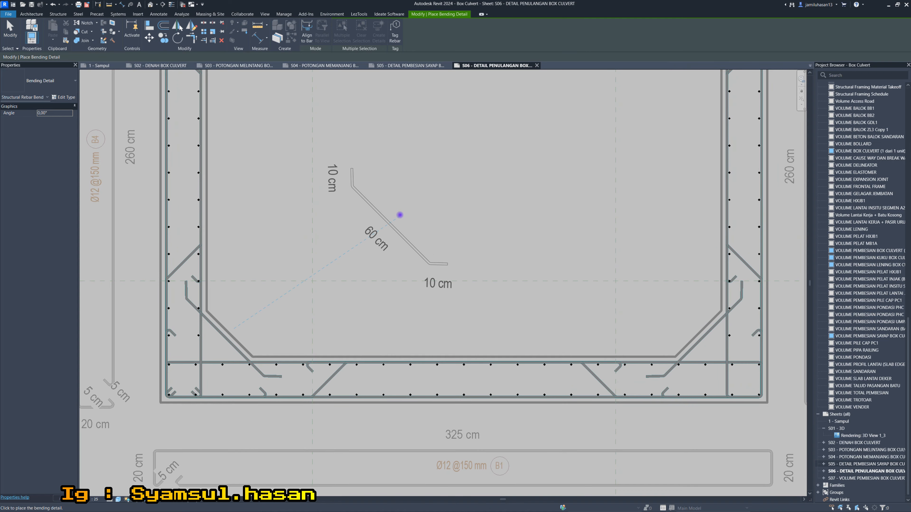
click(397, 198)
click(397, 197)
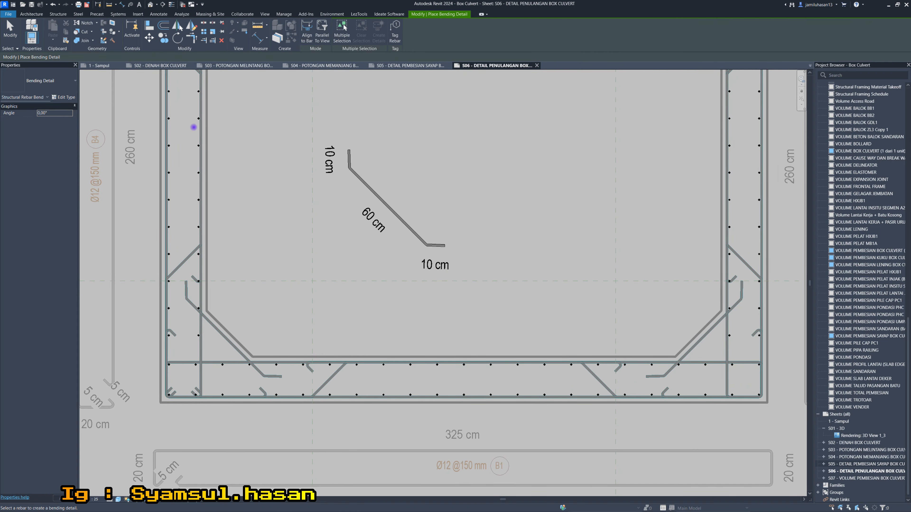
key(Escape)
key(Escape)
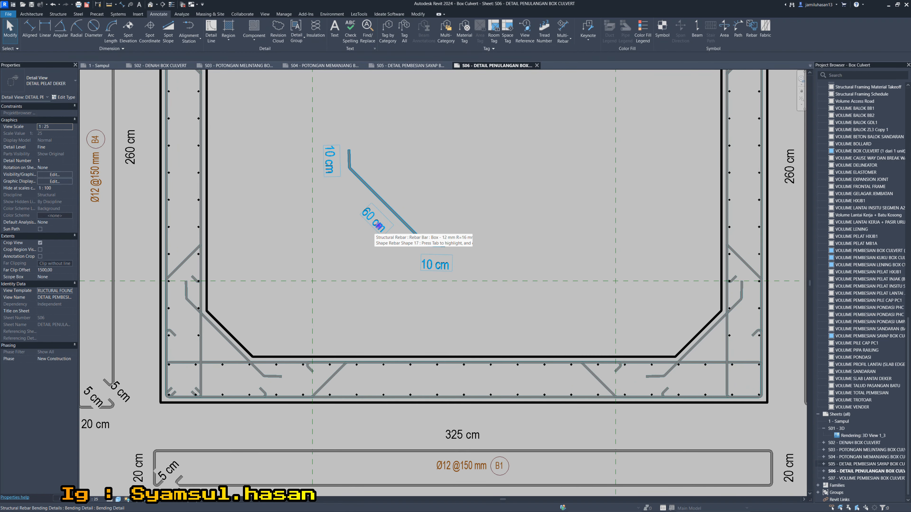
- Inspect the newly placed haunch bar bending detail and the B1 rebar tag below the bottom slab
click(368, 184)
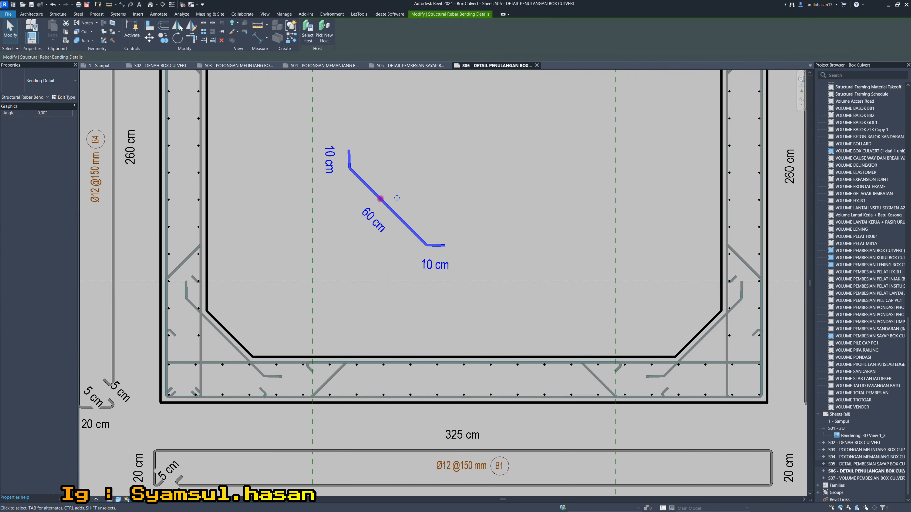
click(443, 175)
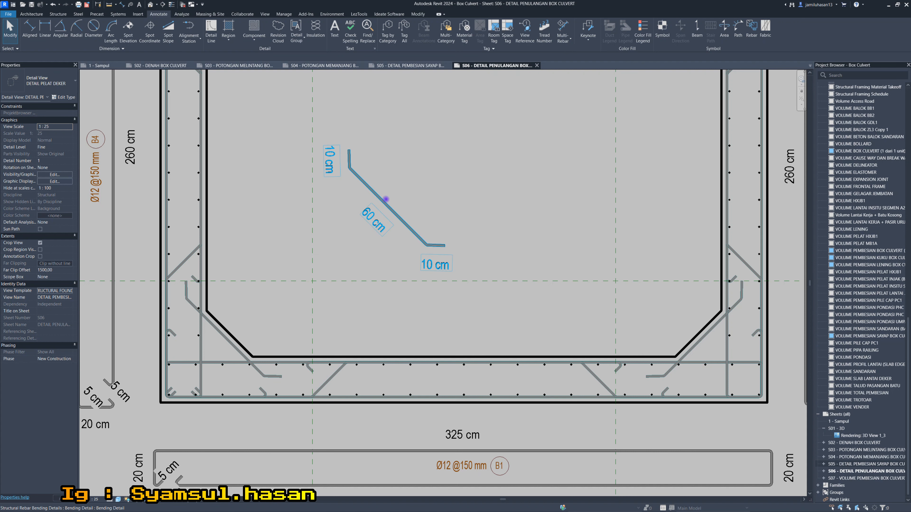
middle_drag(390, 208, 359, 262)
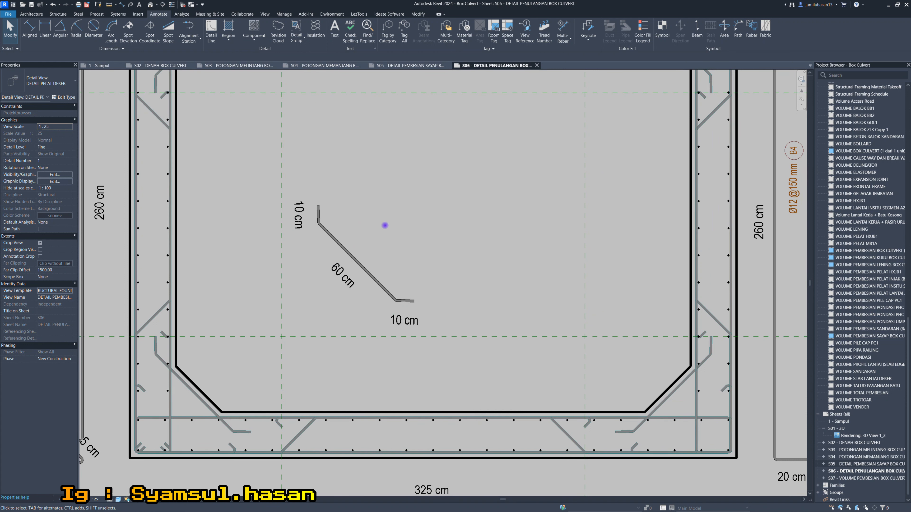
scroll(381, 259, down, 3)
scroll(430, 427, up, 6)
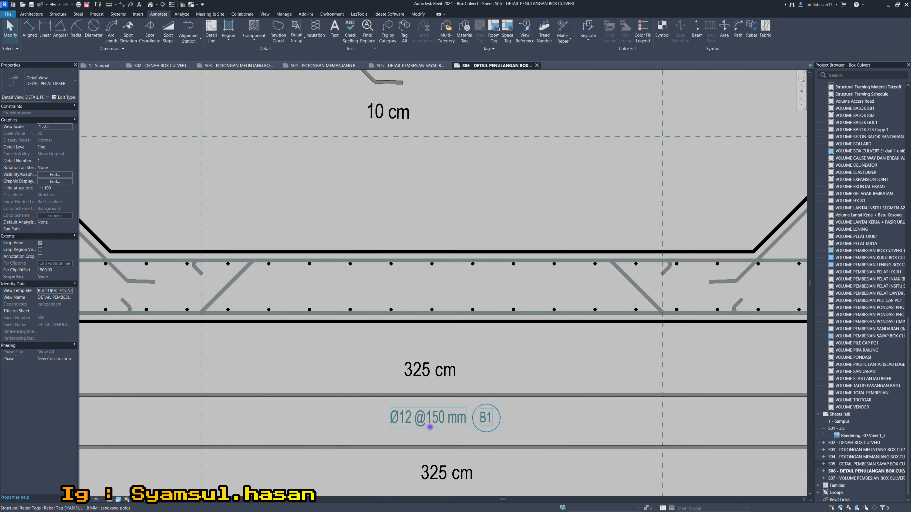
scroll(477, 410, down, 5)
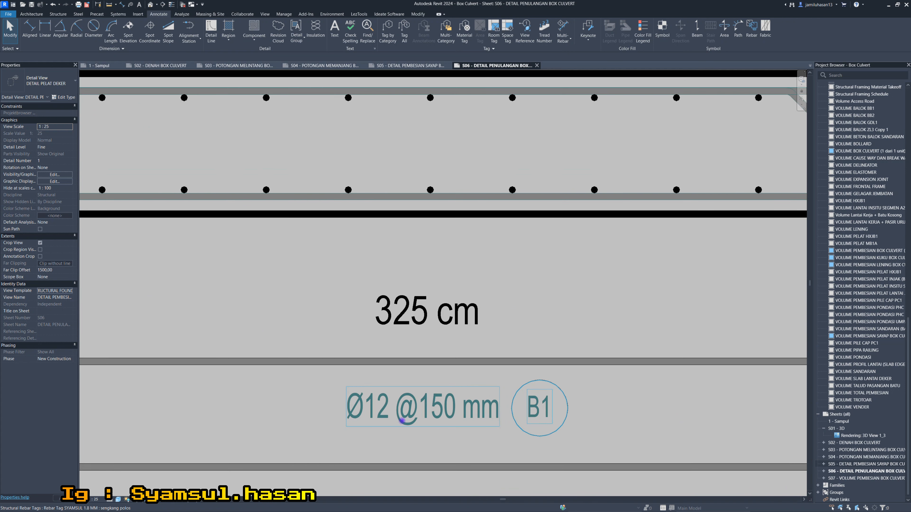
scroll(402, 335, up, 4)
- Examine the B6 rebar tag on the lower-left diagonal bar's bending detail for comparison with the new untagged one
middle_drag(402, 335, 538, 201)
scroll(238, 361, up, 4)
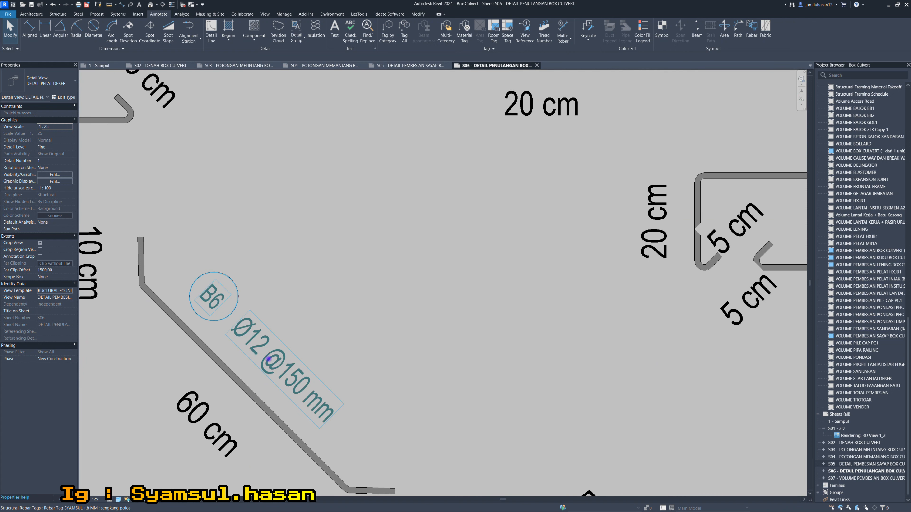
scroll(268, 359, down, 5)
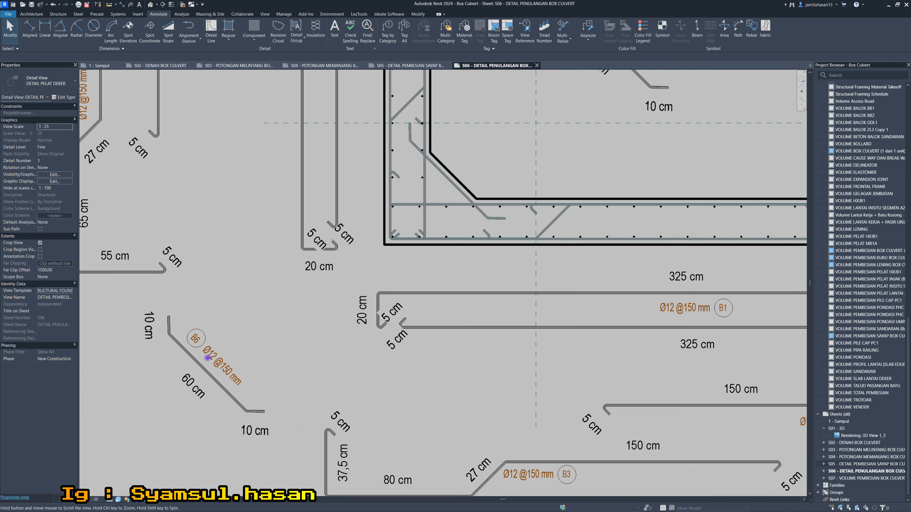
middle_drag(208, 358, 156, 439)
scroll(501, 194, down, 5)
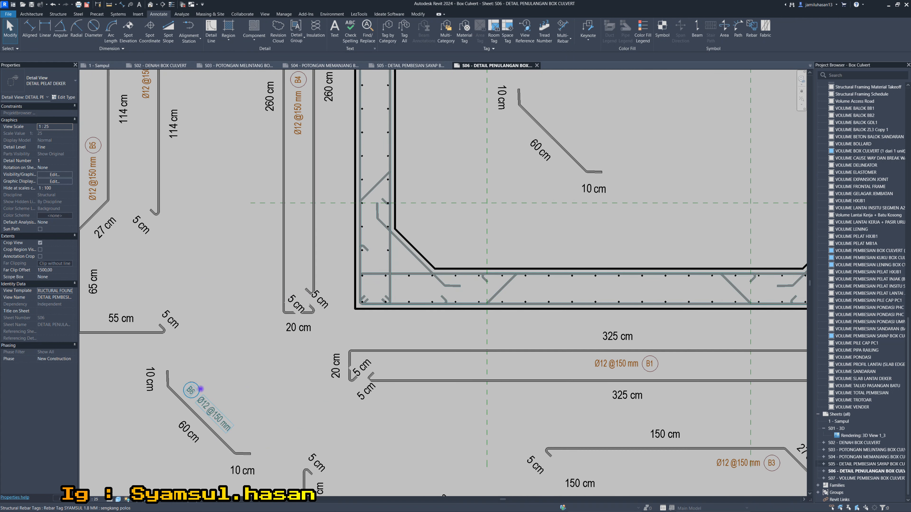
scroll(221, 409, up, 7)
scroll(219, 409, up, 3)
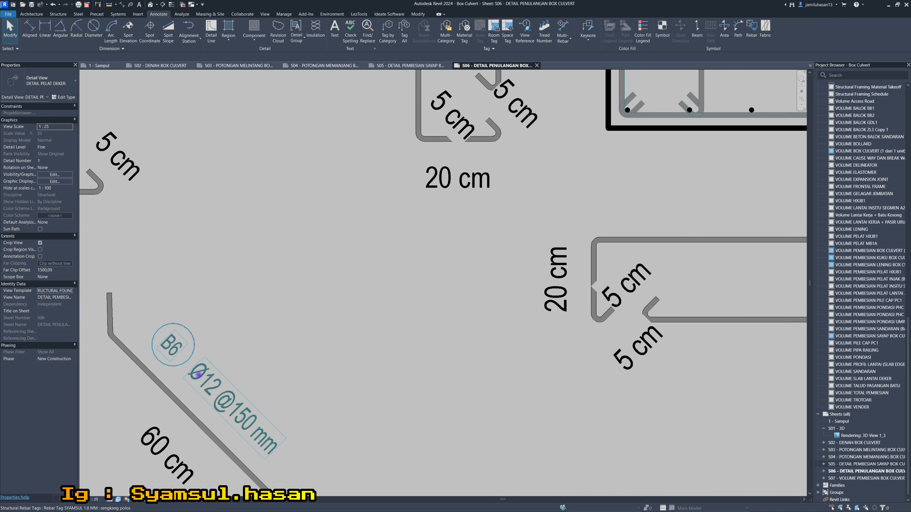
scroll(195, 380, down, 6)
scroll(447, 223, up, 5)
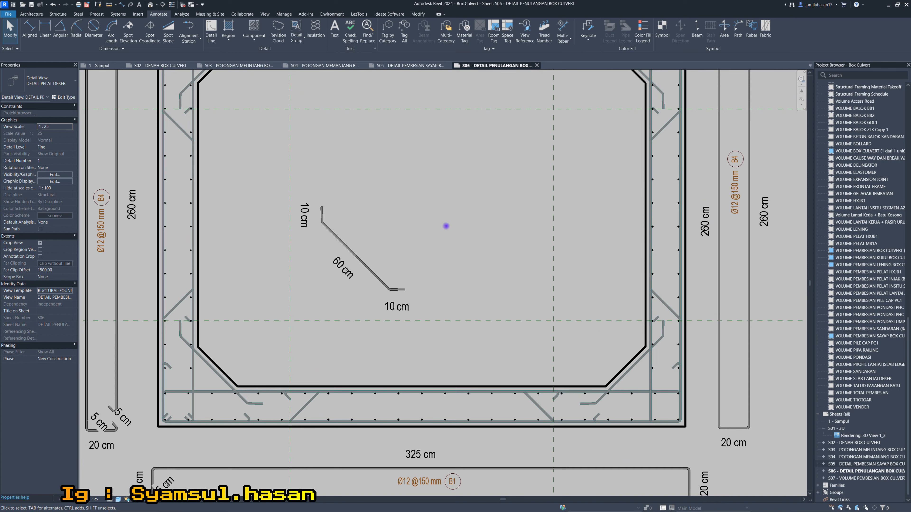
- Select the untagged bending detail inside the culvert opening to check its leg dimensions, then clear the selection
middle_drag(330, 233, 299, 251)
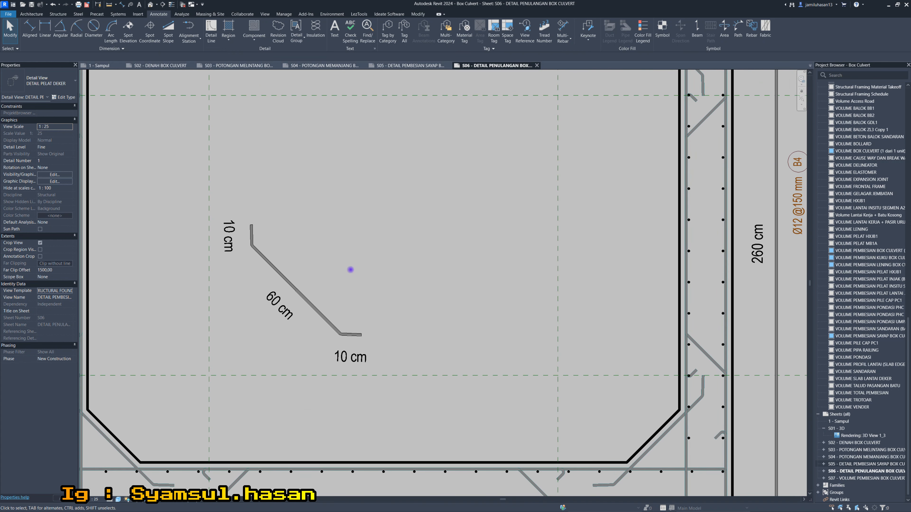
click(307, 280)
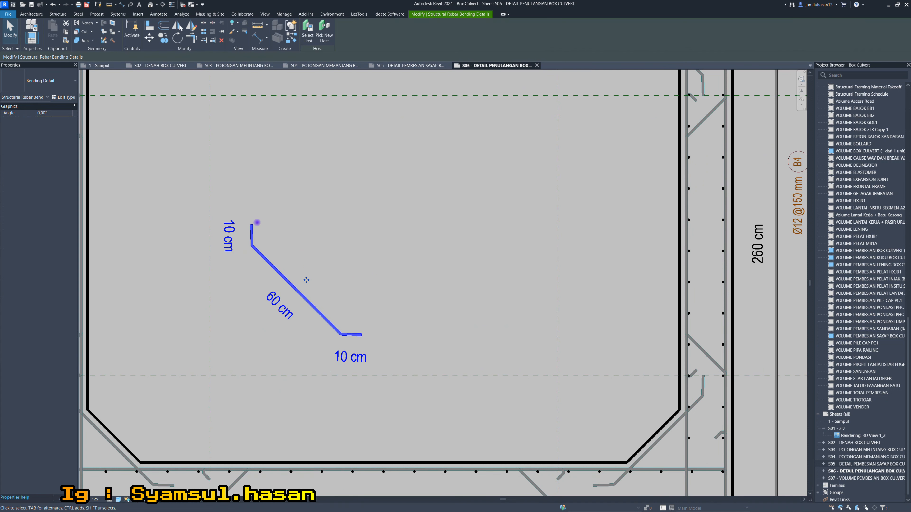
click(313, 230)
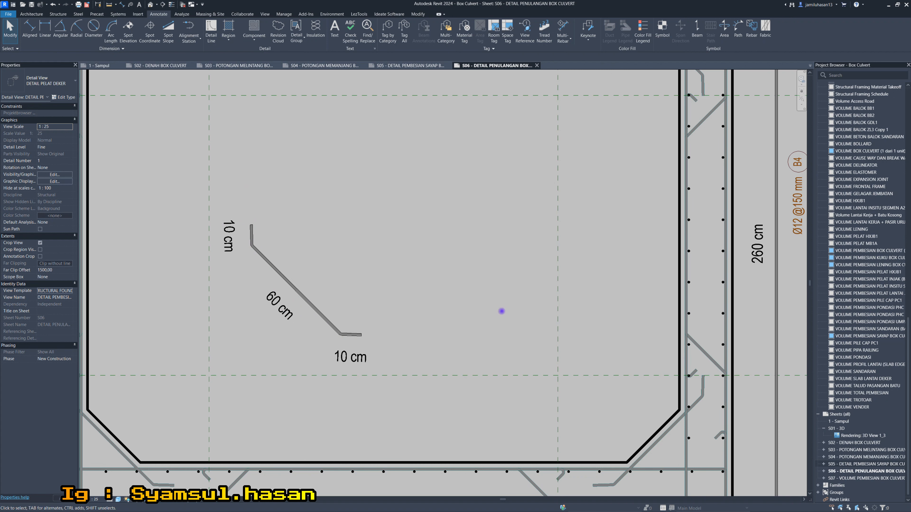
- Open sheet S07 - VOLUME PEMBESIAN BOX CULVERT and examine the B3 to B6 bending details in its schedule
double_click(859, 478)
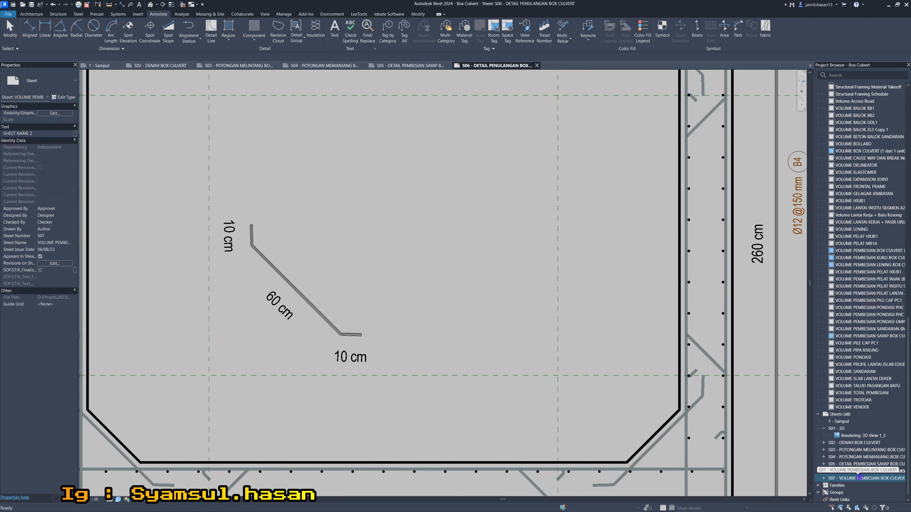
scroll(436, 227, up, 3)
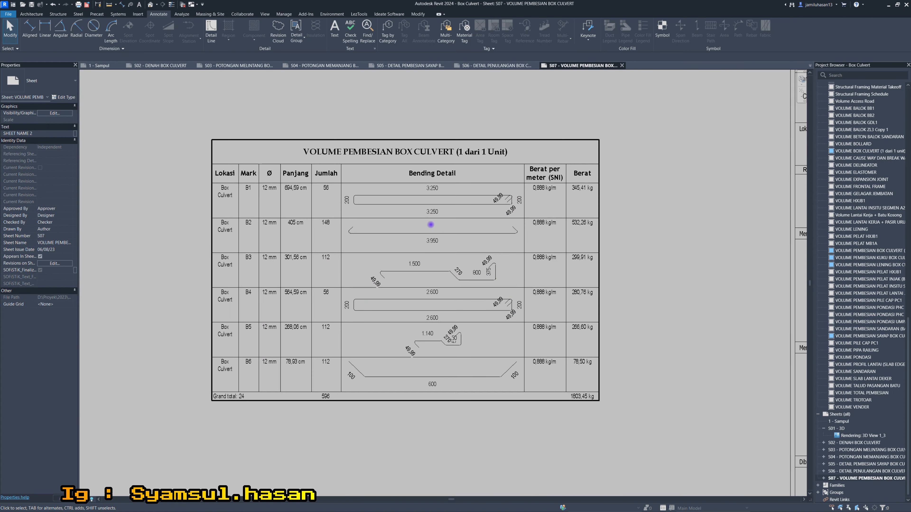
scroll(355, 363, up, 2)
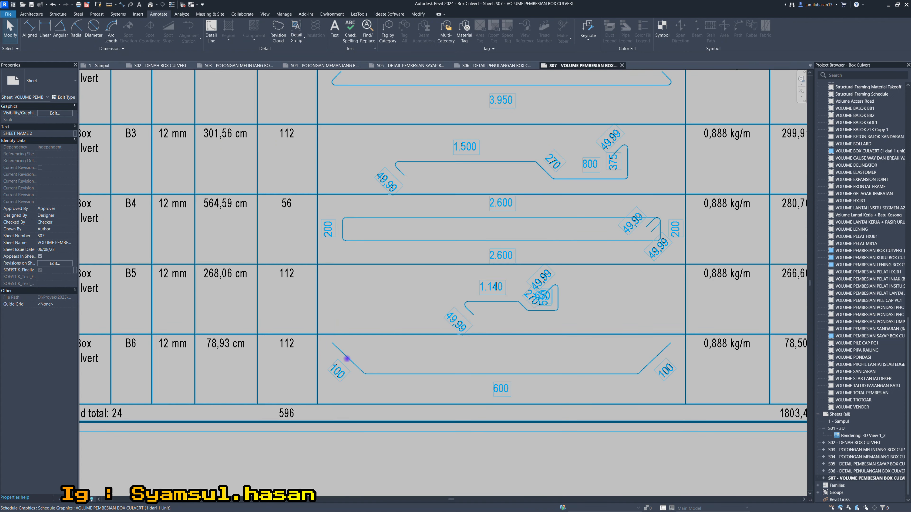
- Examine the B6 row of the reinforcement schedule, covering its mark, diameter, length, quantity and bending detail
scroll(520, 380, down, 3)
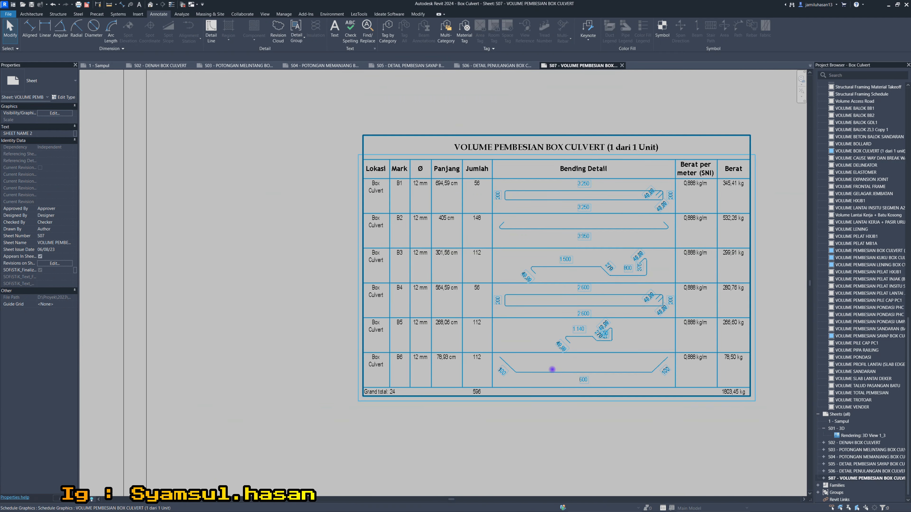
scroll(305, 360, up, 2)
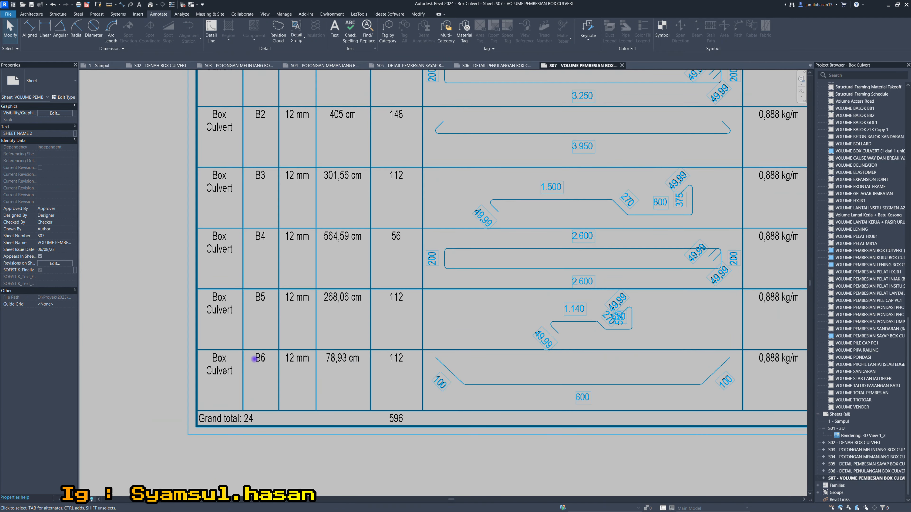
scroll(254, 358, up, 3)
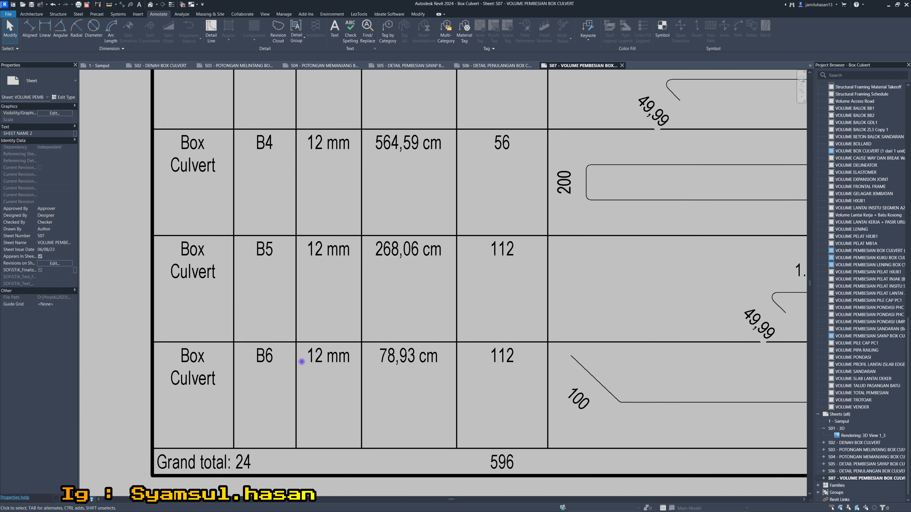
scroll(328, 369, down, 3)
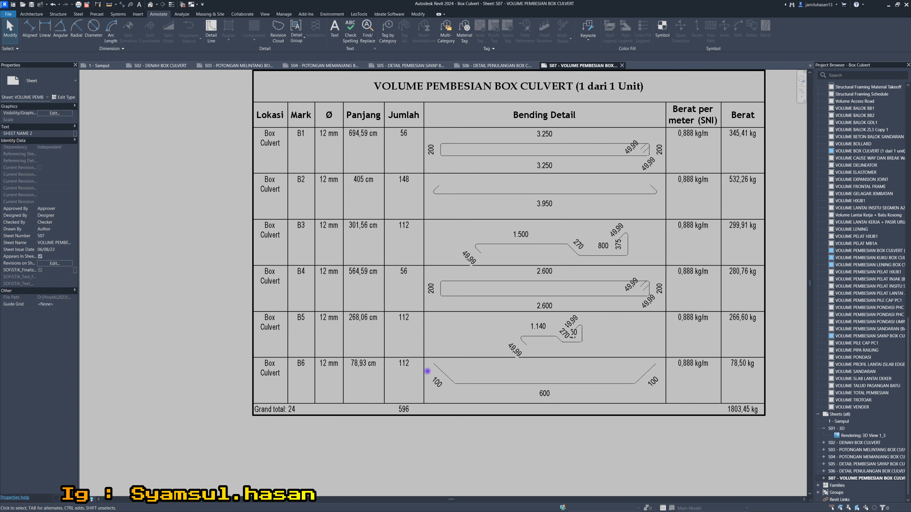
scroll(471, 373, down, 2)
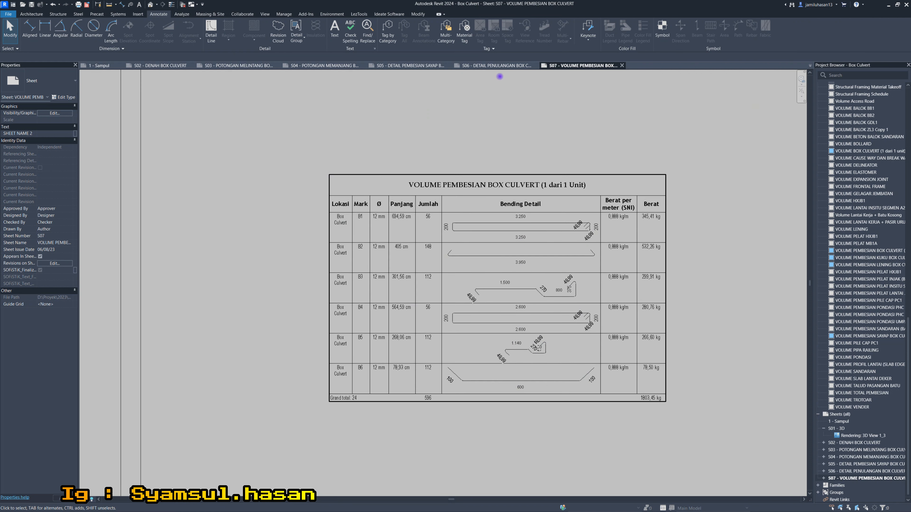
- On sheet S06, tag the lower-left diagonal haunch bar by category with a free-end leader, placing the tag beside the bending detail inside the opening
click(499, 65)
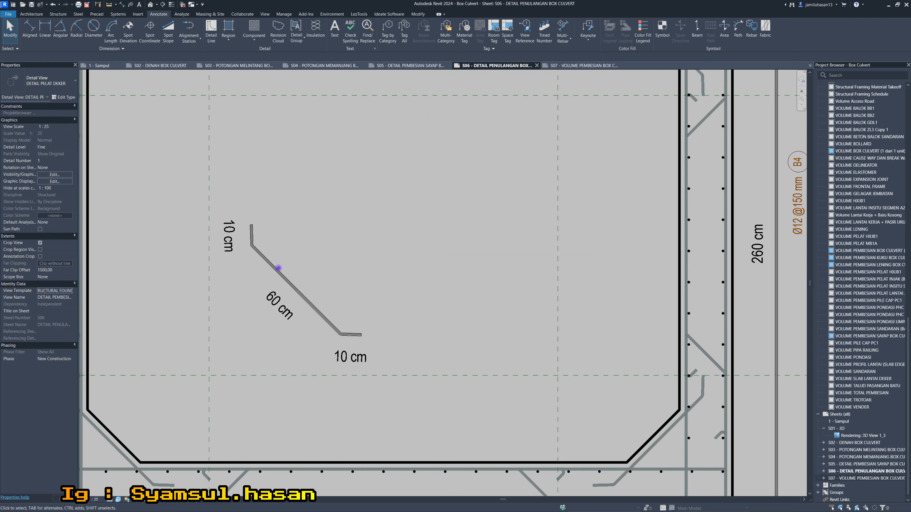
middle_drag(288, 267, 356, 262)
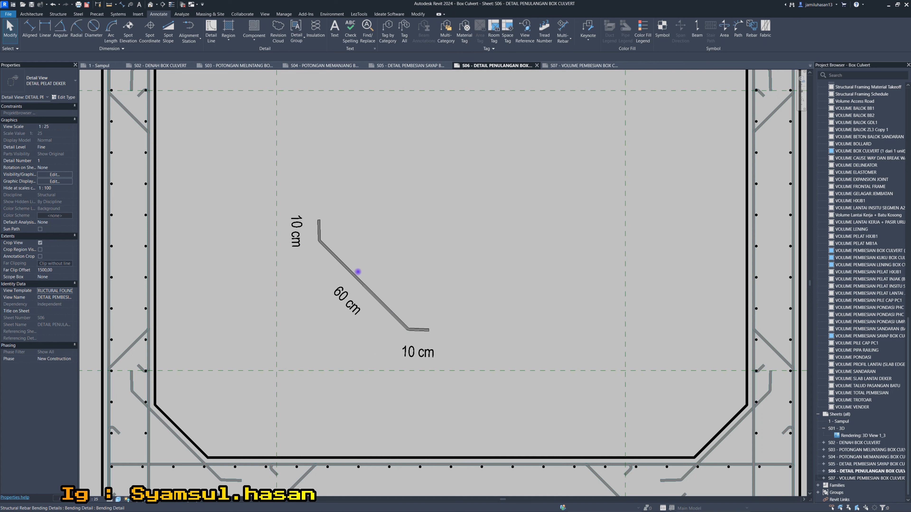
scroll(358, 272, up, 2)
scroll(382, 258, down, 2)
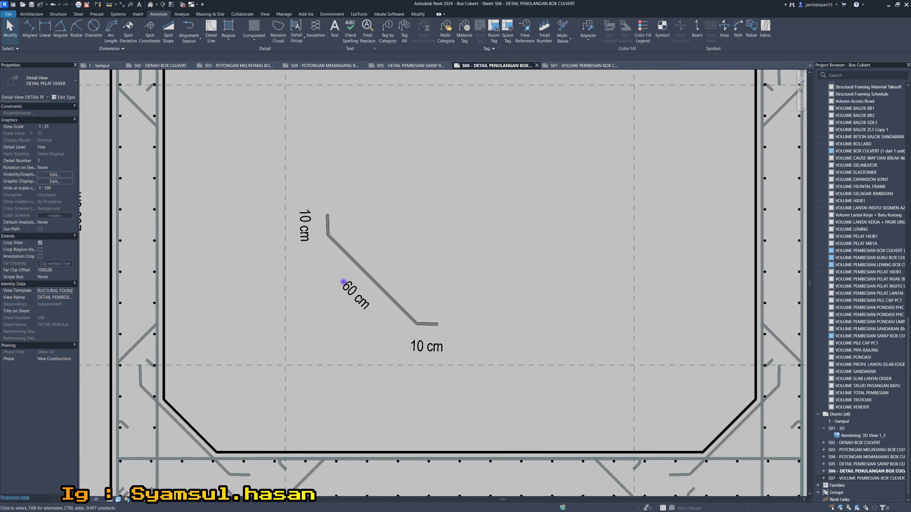
middle_drag(218, 381, 262, 328)
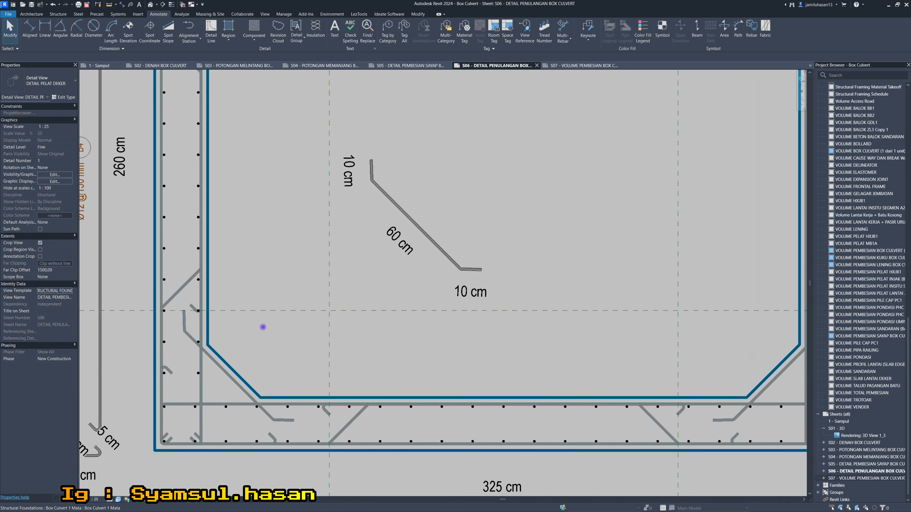
middle_drag(289, 299, 268, 317)
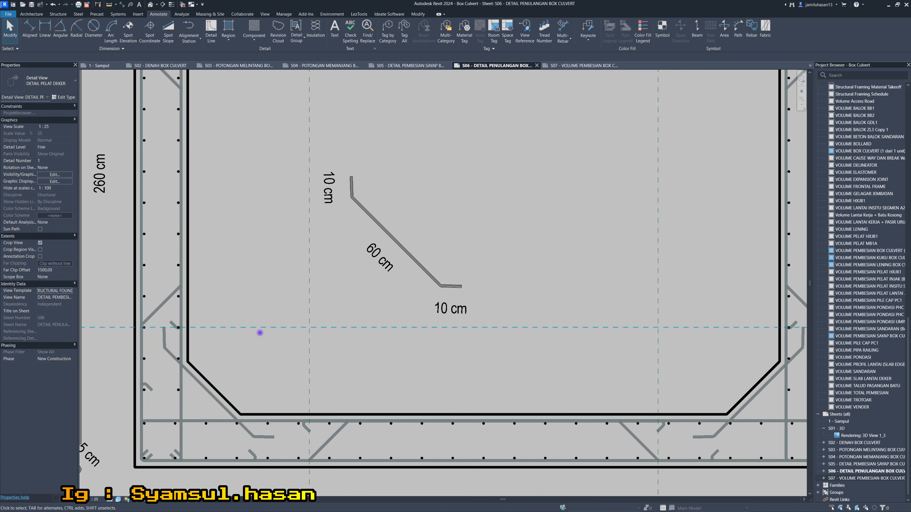
scroll(234, 359, up, 1)
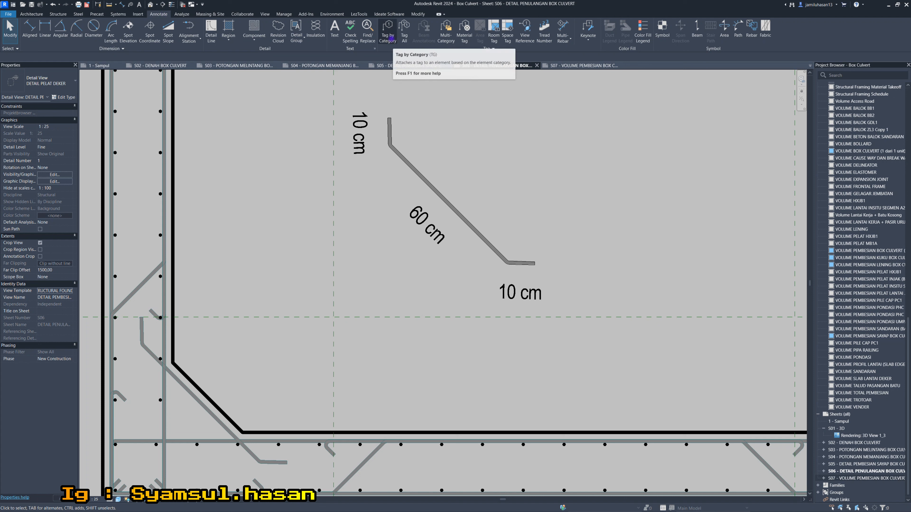
click(387, 29)
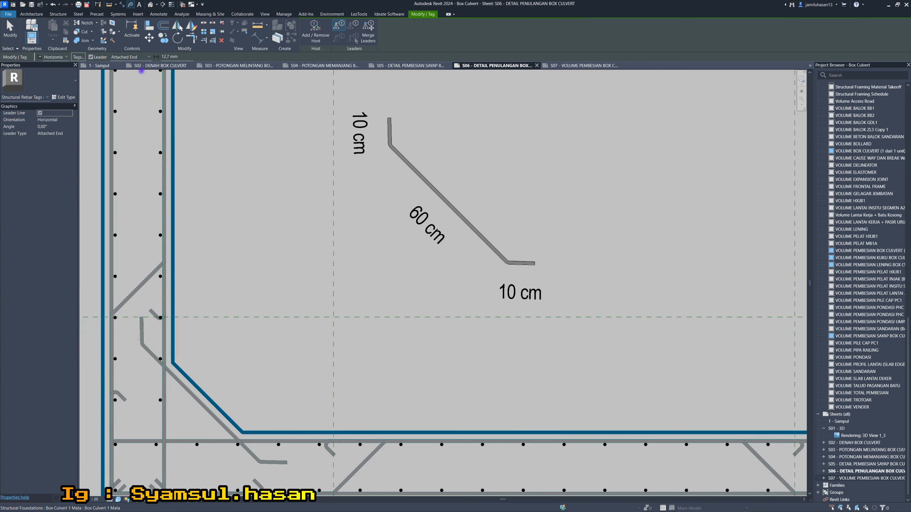
click(134, 56)
click(125, 71)
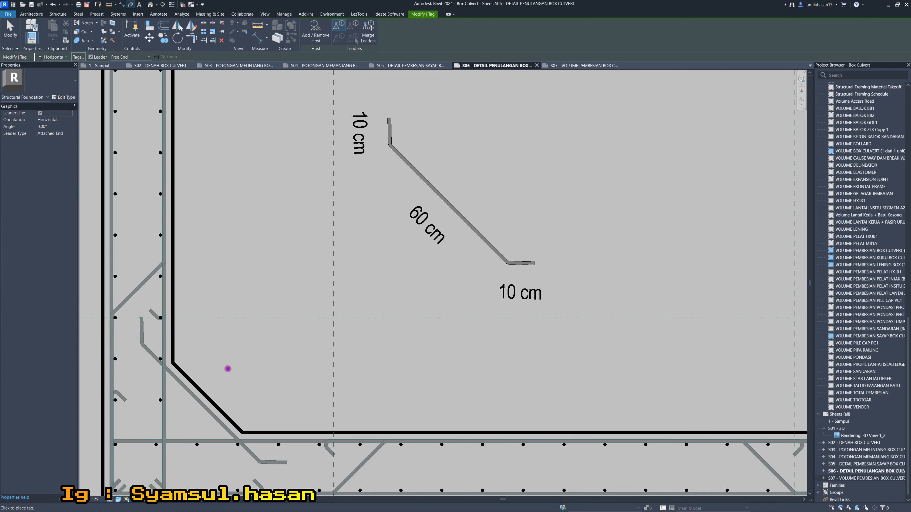
click(202, 401)
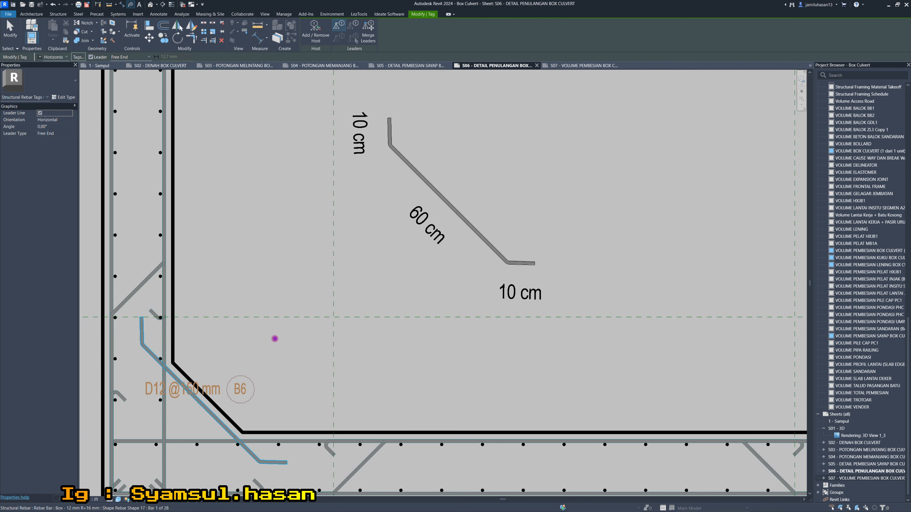
middle_drag(394, 251, 290, 374)
scroll(291, 373, up, 2)
click(289, 364)
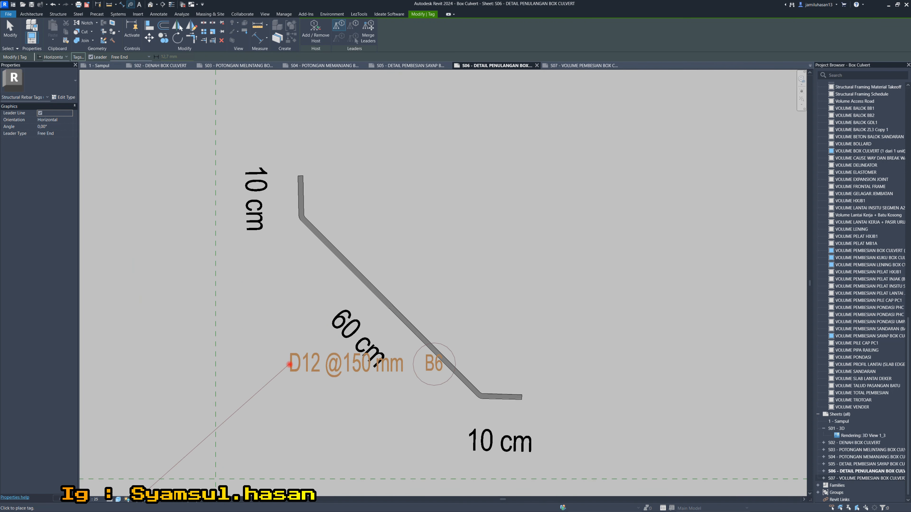
click(415, 266)
scroll(460, 223, down, 3)
key(Escape)
key(Escape)
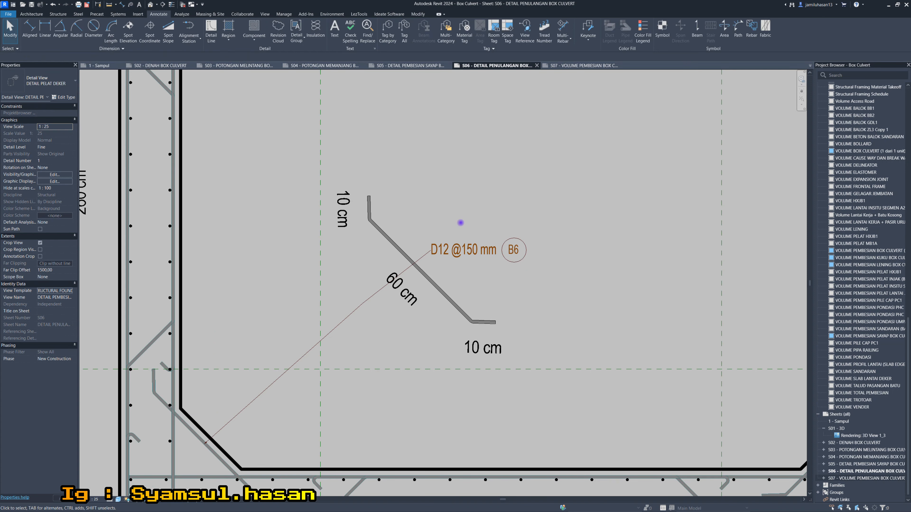
- Remove the leader from the new B6 tag and rotate the tag 45 degrees clockwise to parallel the bent bar
click(466, 251)
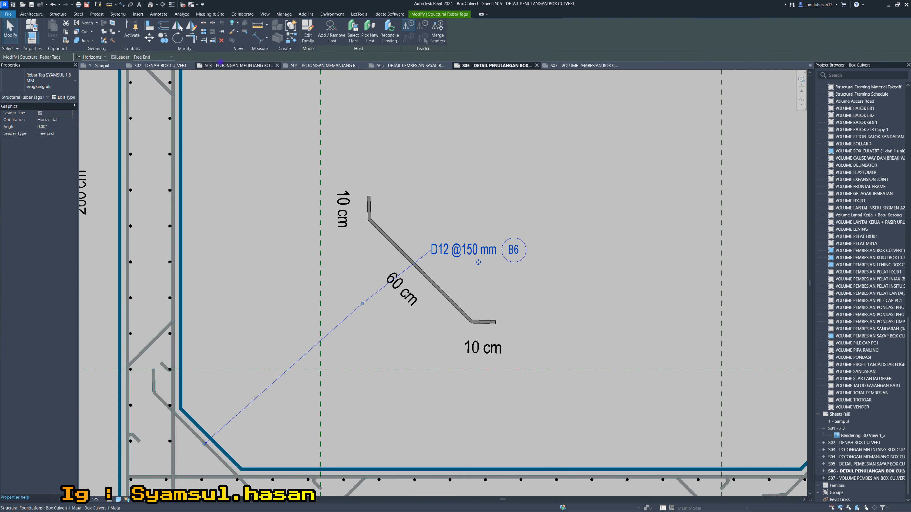
click(126, 57)
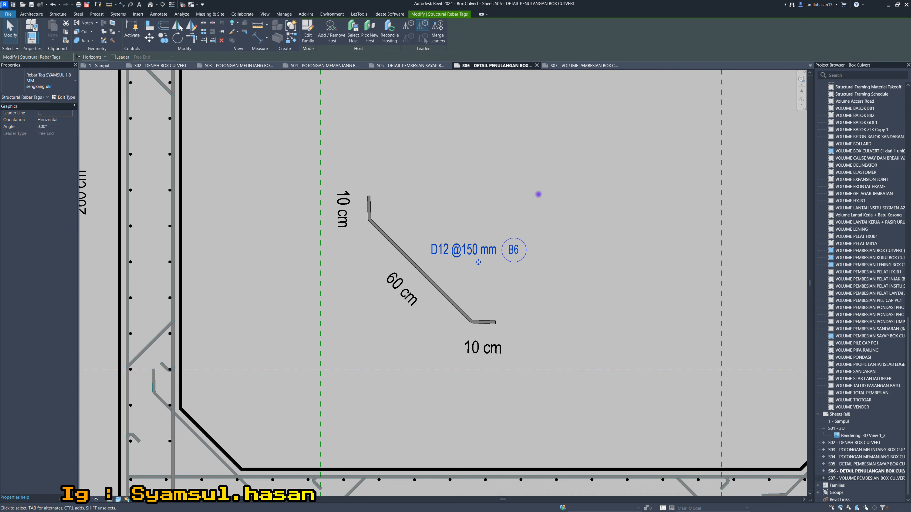
scroll(530, 205, up, 2)
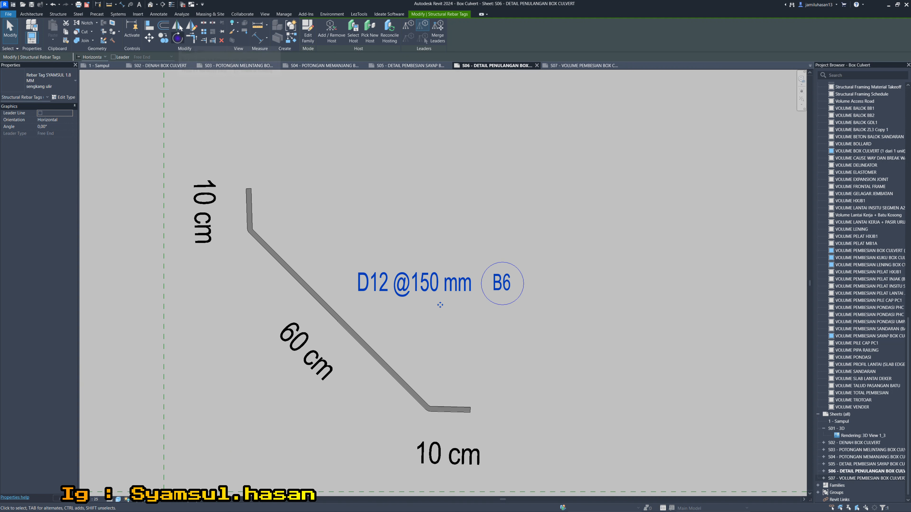
click(178, 37)
click(336, 283)
text(45)
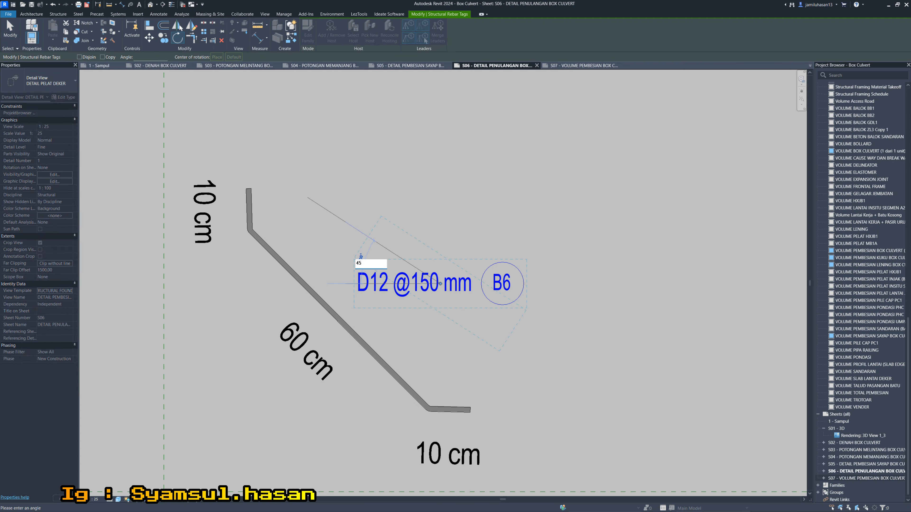
key(Return)
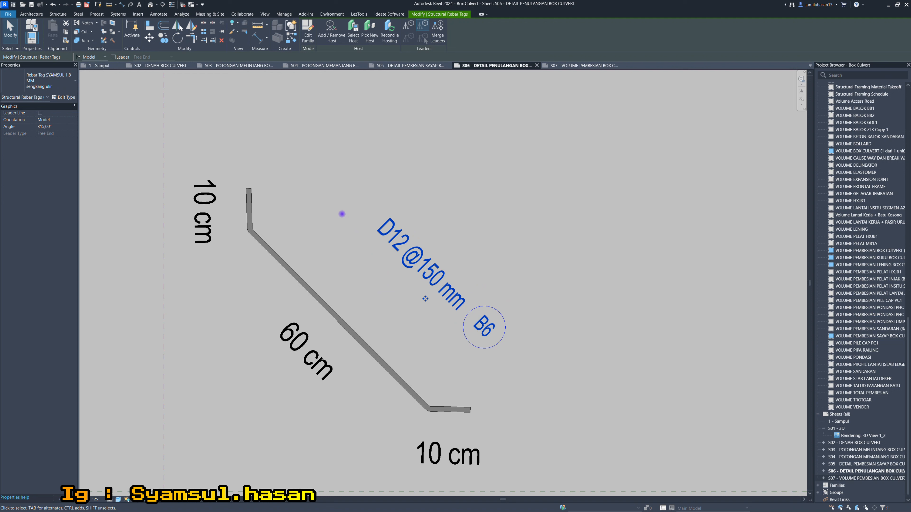
key(Escape)
- Move the rotated B6 tag close alongside the diagonal leg of the bending detail inside the opening
click(423, 296)
ctrl+drag(423, 296, 356, 312)
click(374, 199)
scroll(374, 197, down, 3)
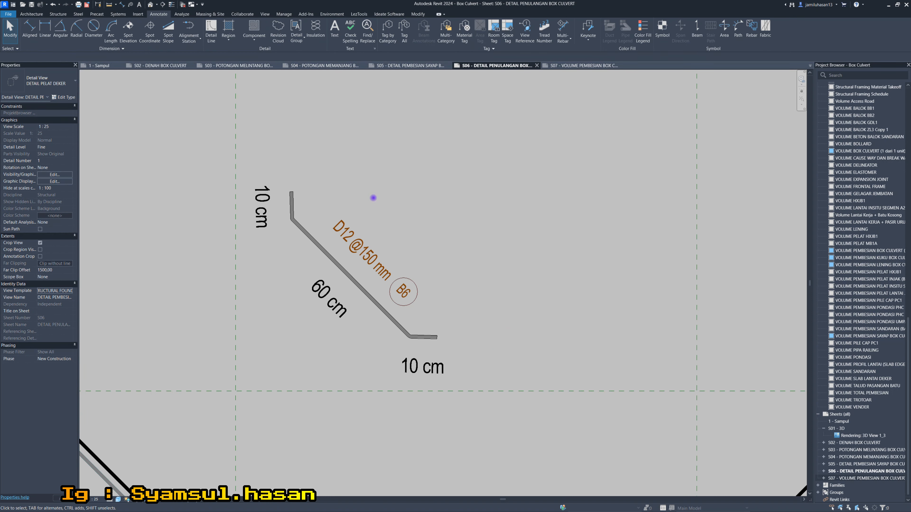
scroll(378, 211, up, 1)
scroll(380, 220, up, 1)
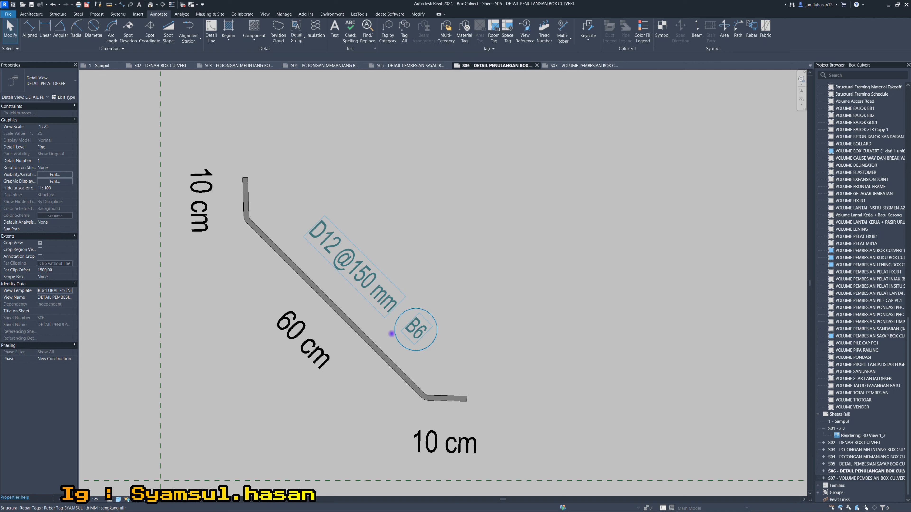
- Return to sheet S07 and examine the B6 row's mark, length, quantity, unit weight and weight, followed by the complete schedule
click(589, 66)
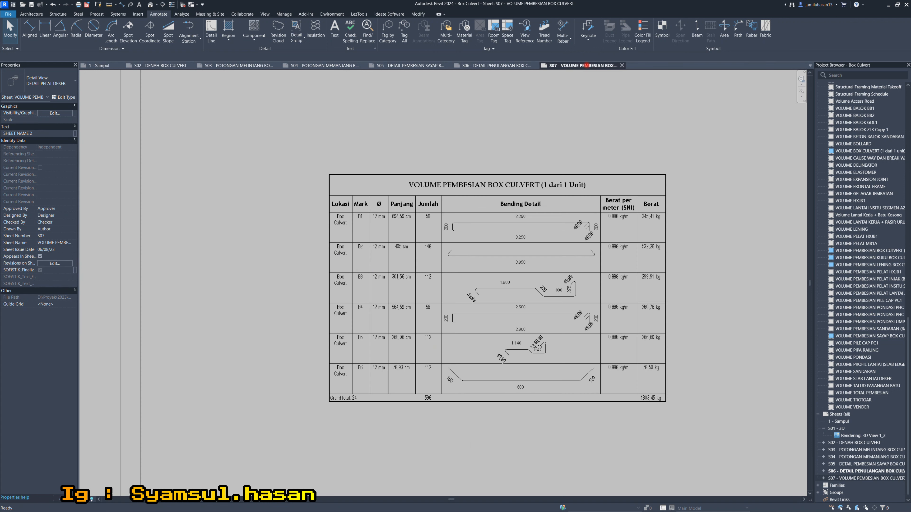
scroll(444, 378, up, 5)
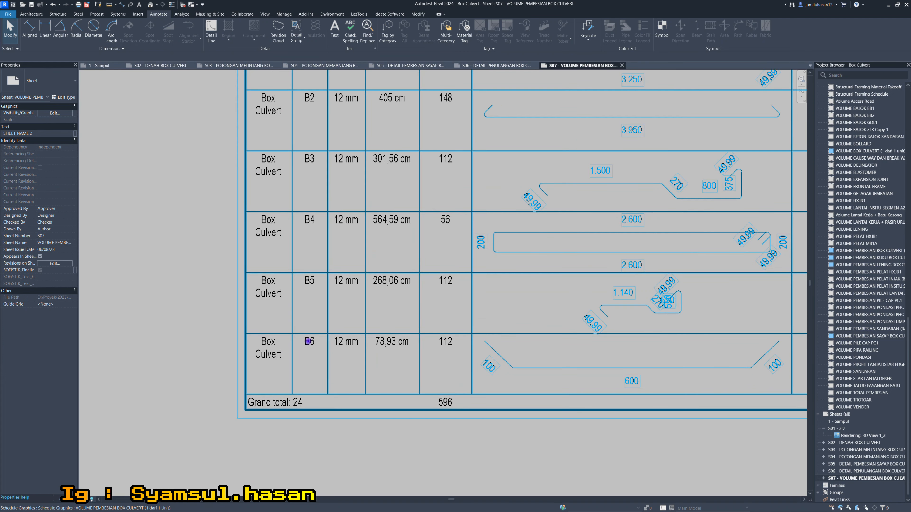
scroll(308, 343, up, 2)
scroll(312, 347, down, 4)
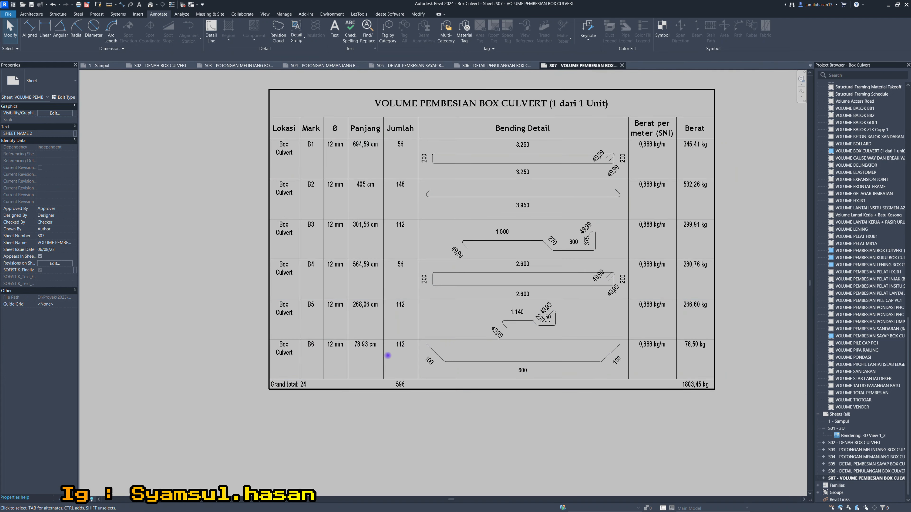
middle_drag(391, 353, 371, 360)
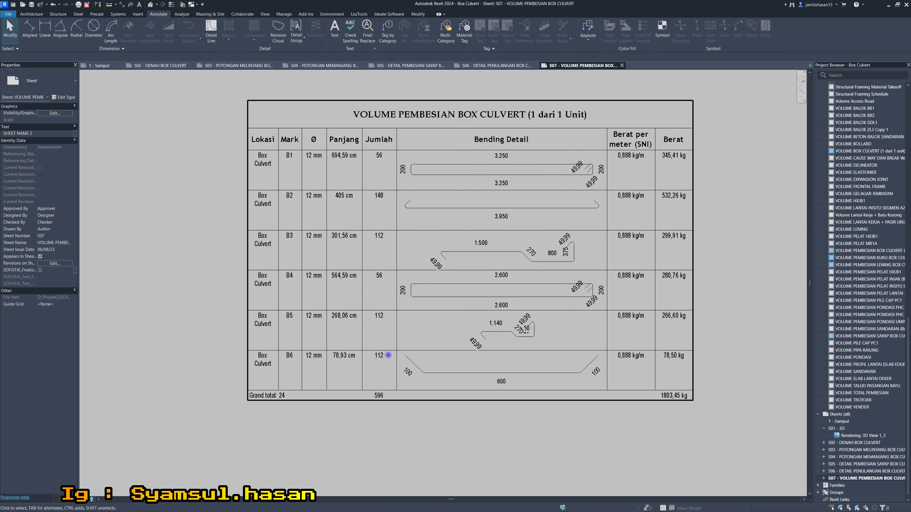
scroll(628, 364, up, 3)
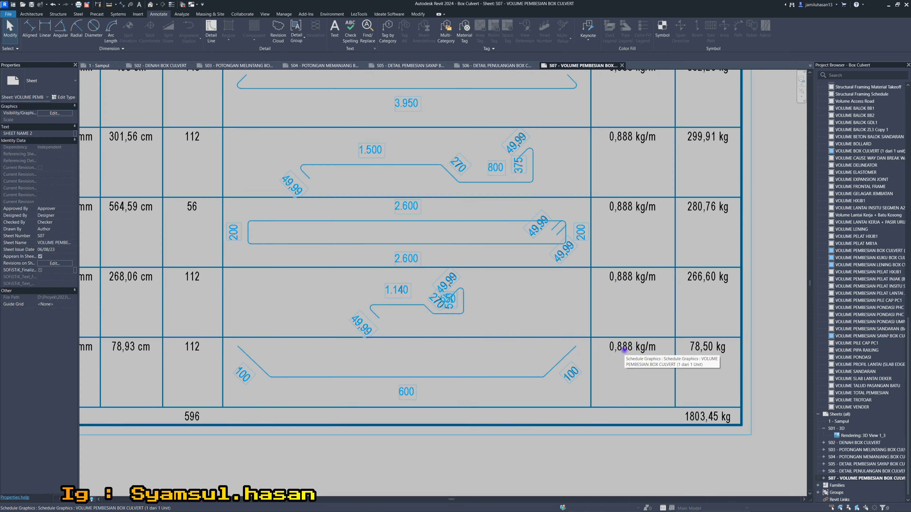
middle_drag(643, 368, 544, 357)
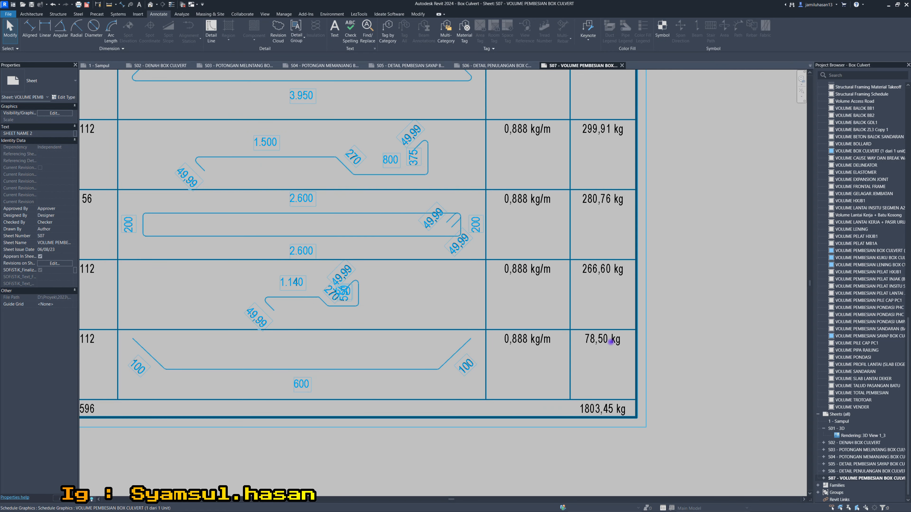
scroll(606, 347, down, 1)
scroll(610, 357, down, 3)
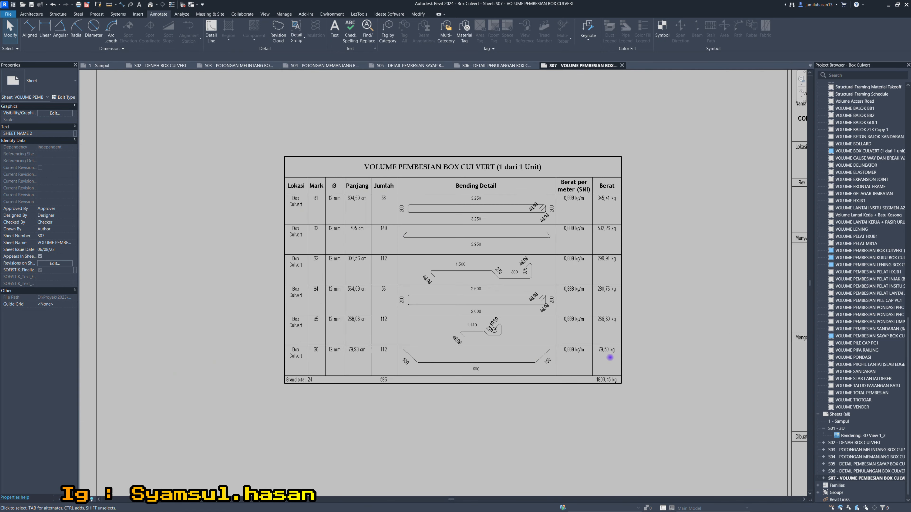
middle_drag(545, 301, 512, 318)
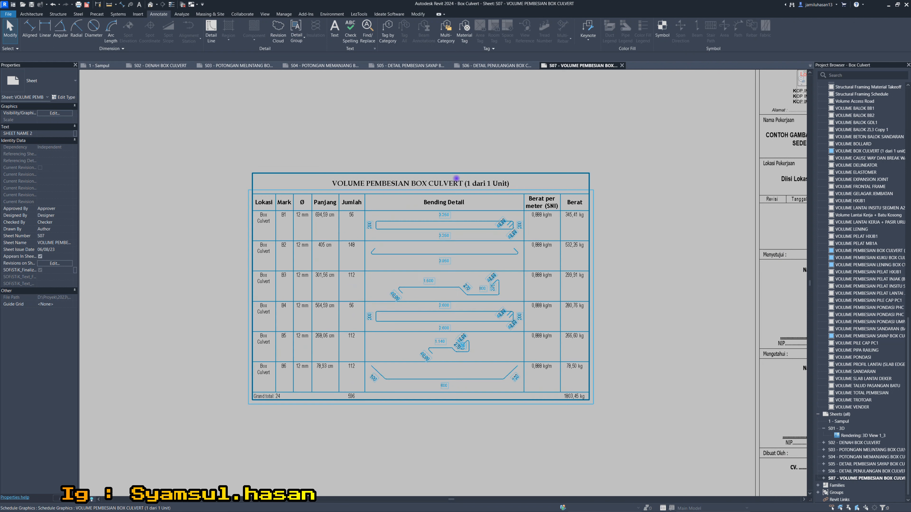
scroll(454, 182, up, 1)
middle_drag(494, 158, 470, 136)
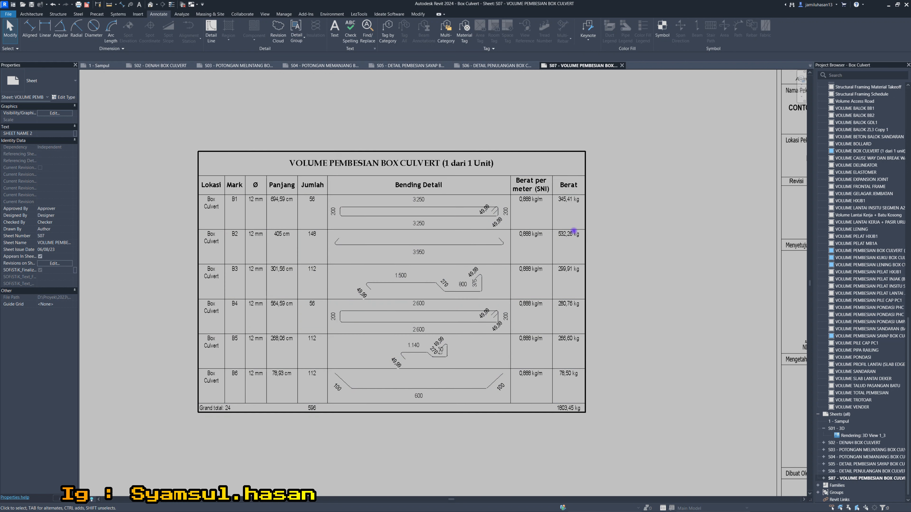
- Return to sheet S06, review the complete bending detail layout around the culvert section and deactivate the viewport
click(504, 67)
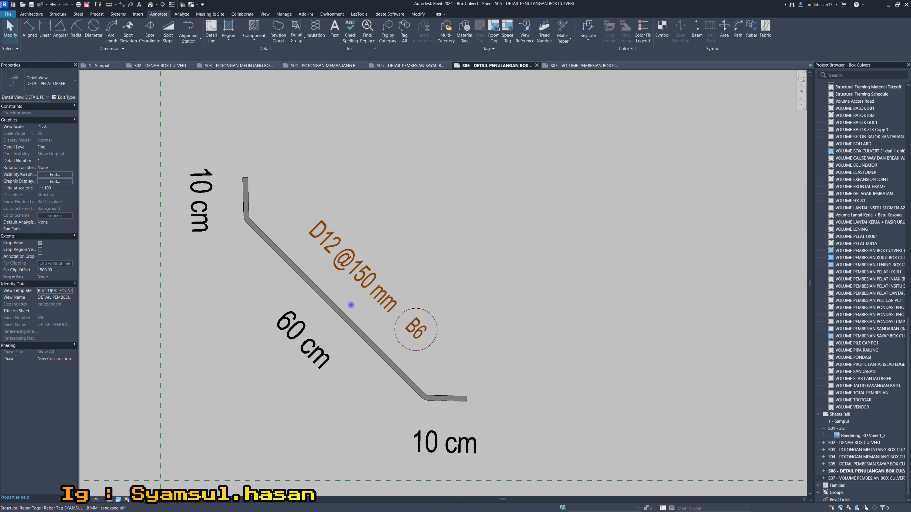
scroll(350, 305, down, 3)
scroll(351, 305, down, 4)
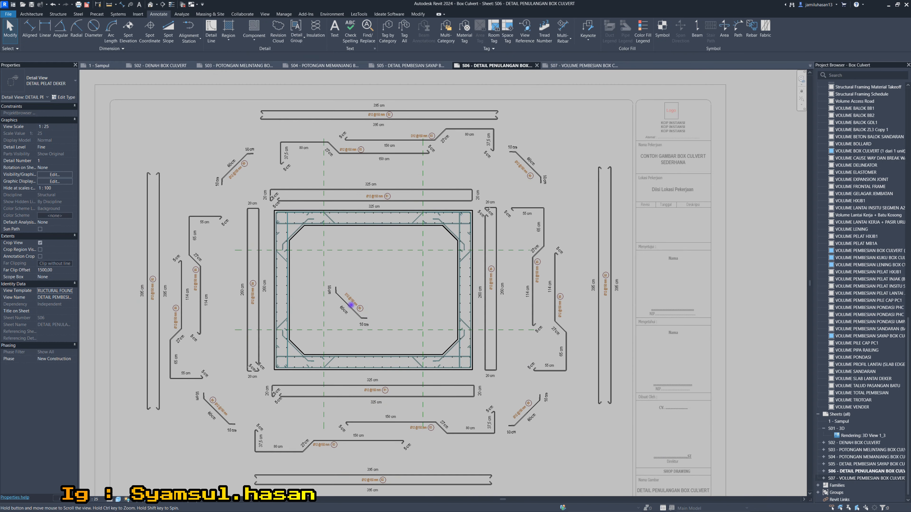
middle_drag(351, 305, 400, 260)
double_click(135, 237)
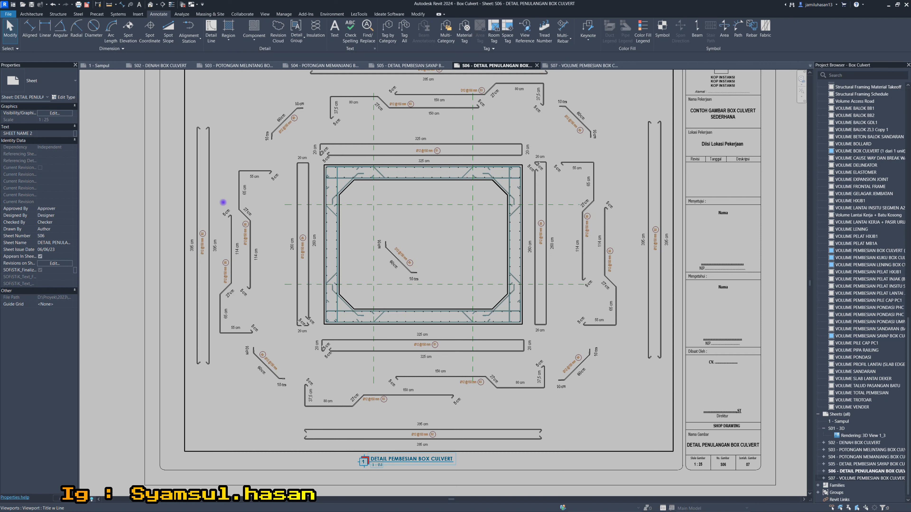
- Reactivate the S06 viewport and select the cranked top-slab bar to inspect its rebar properties, then deactivate the view
click(339, 184)
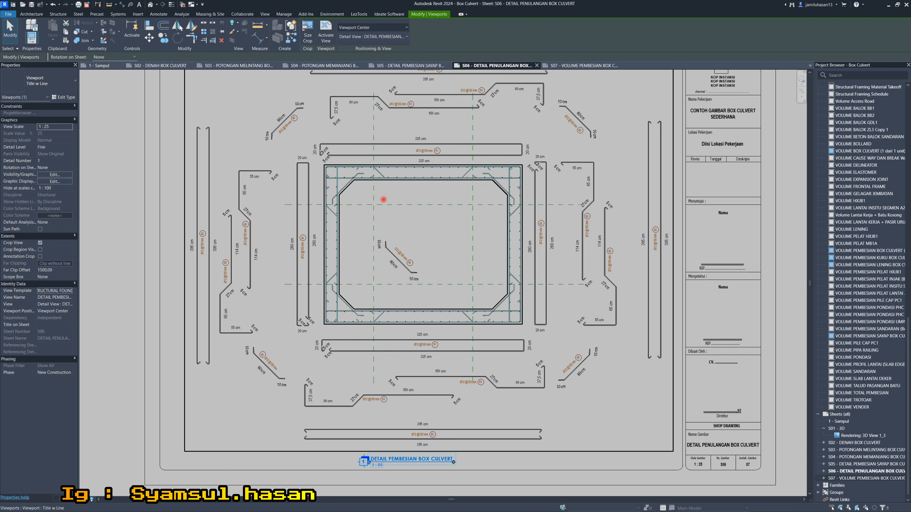
double_click(384, 199)
scroll(386, 172, up, 2)
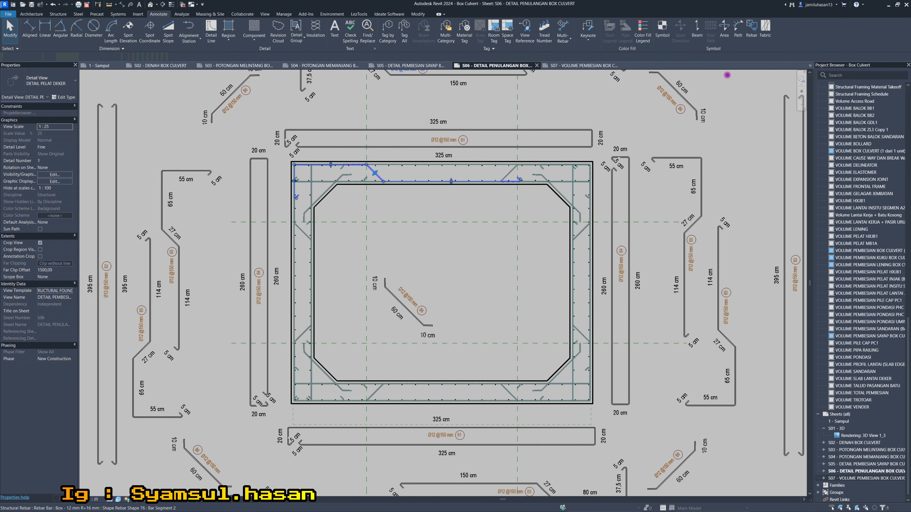
click(416, 182)
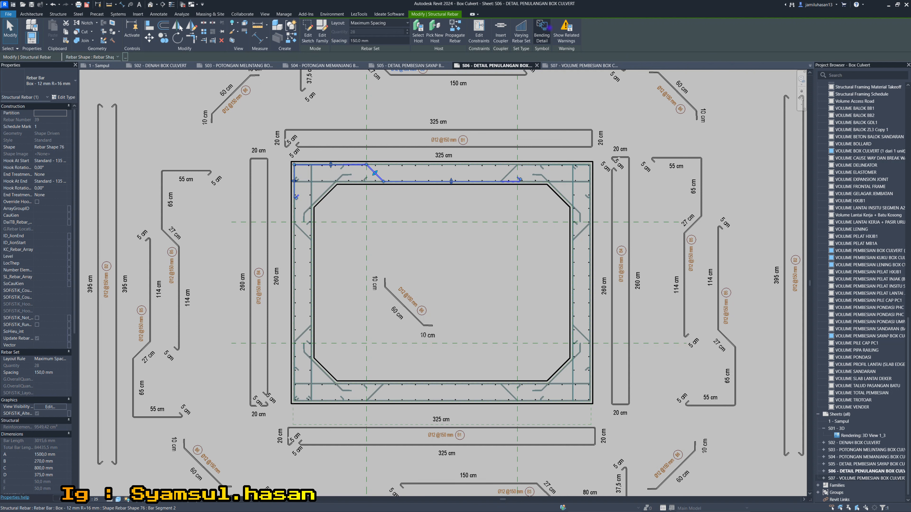
scroll(341, 211, down, 3)
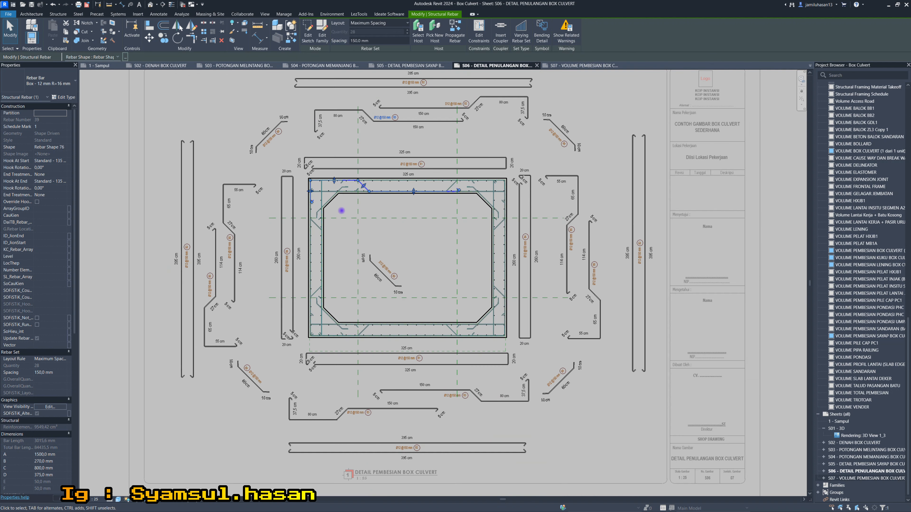
click(164, 181)
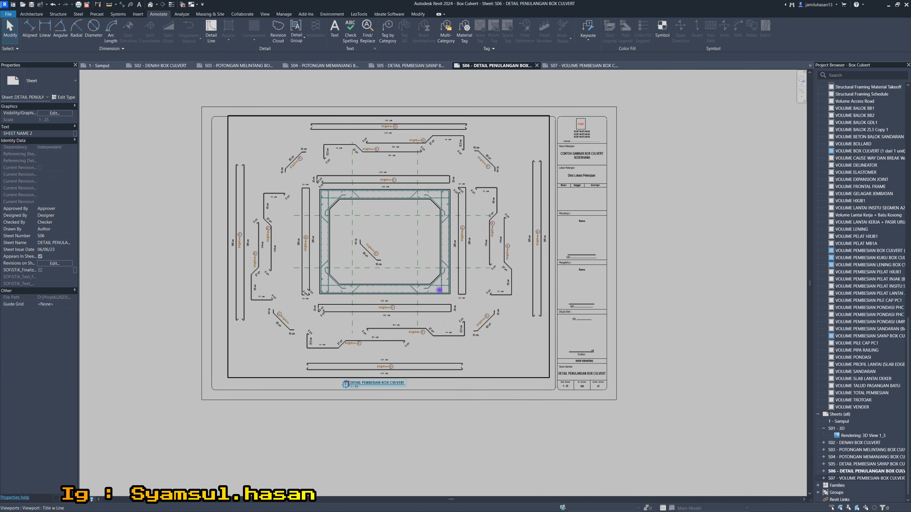